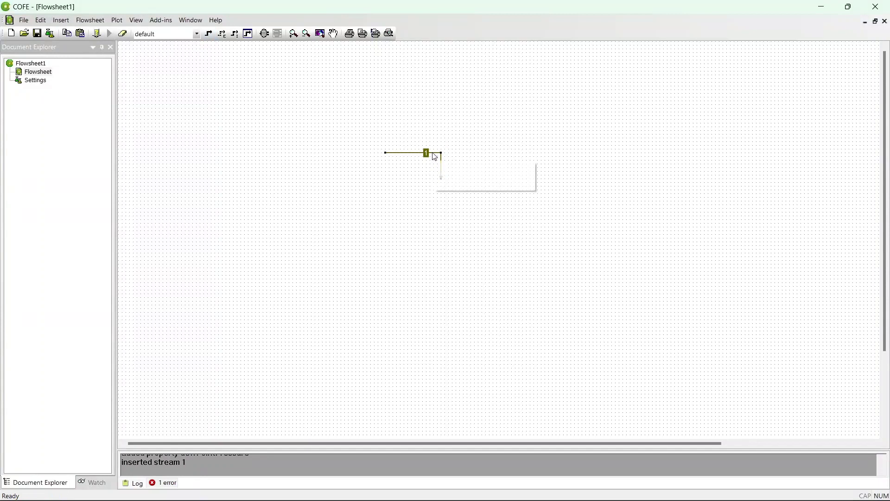
Open stream 1's data and set its pressure unit to bar and temperature unit to °C.
double_click(437, 155)
click(248, 96)
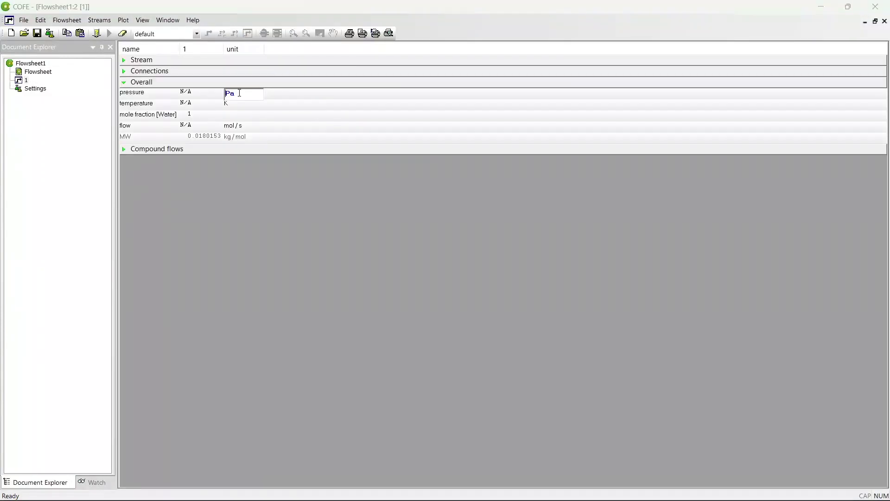
click(261, 111)
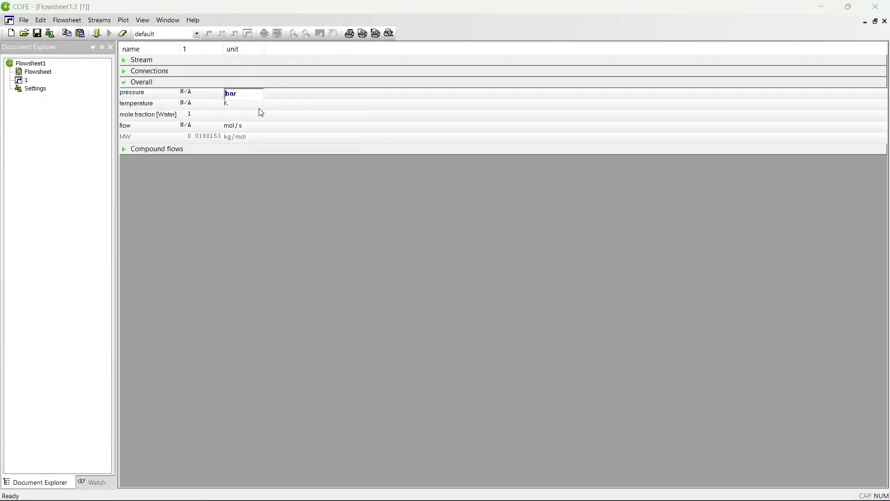
click(226, 104)
click(231, 108)
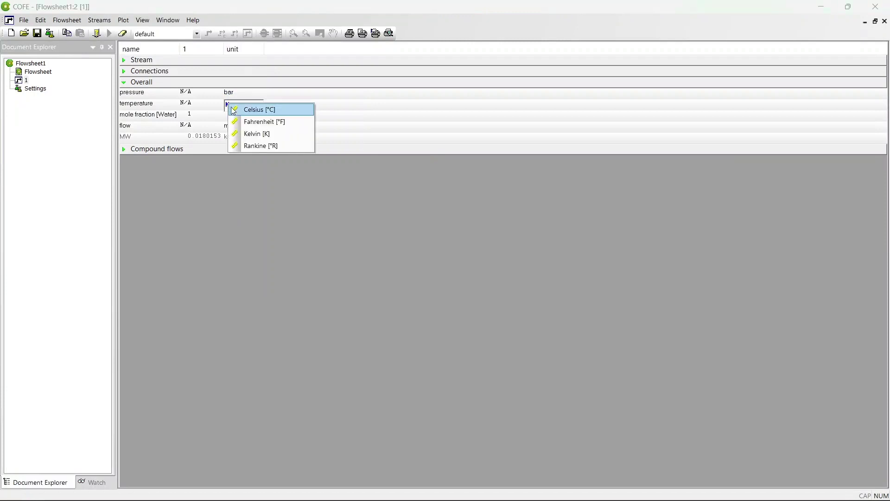
click(236, 110)
Set stream 1's pressure to 35 bar and its temperature to 600 °C.
click(202, 93)
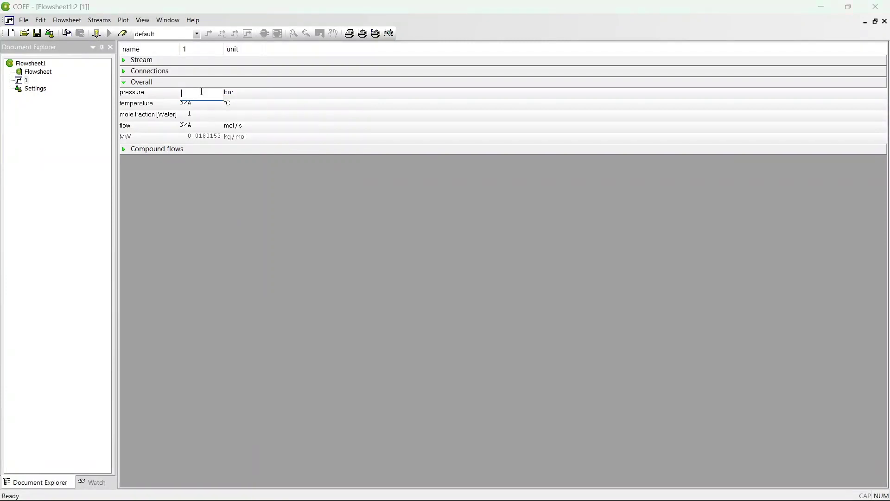
text(35)
key(Return)
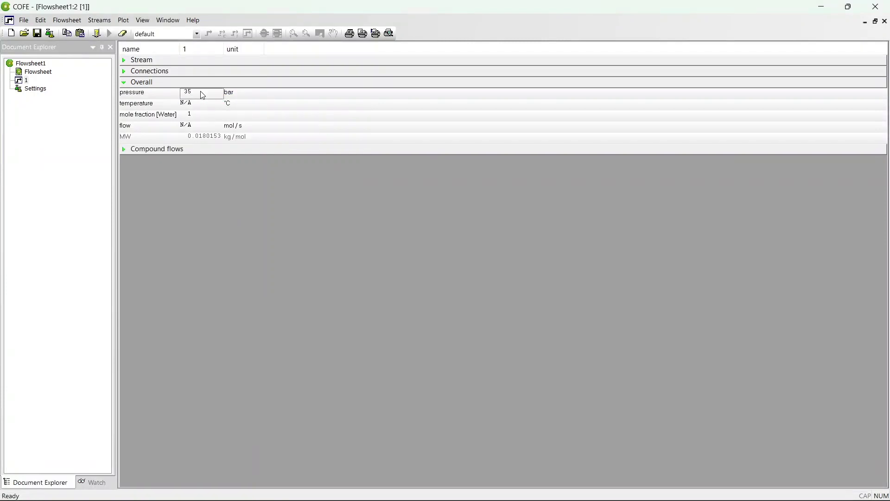
click(195, 102)
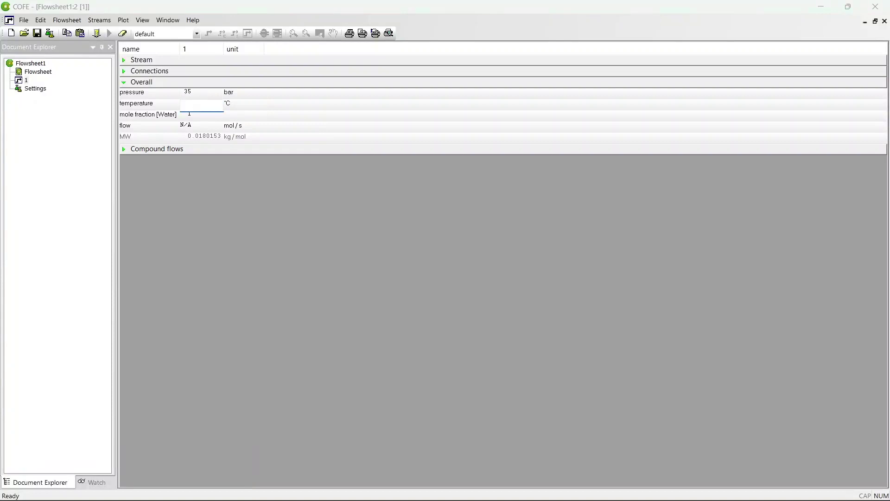
text(600)
key(Return)
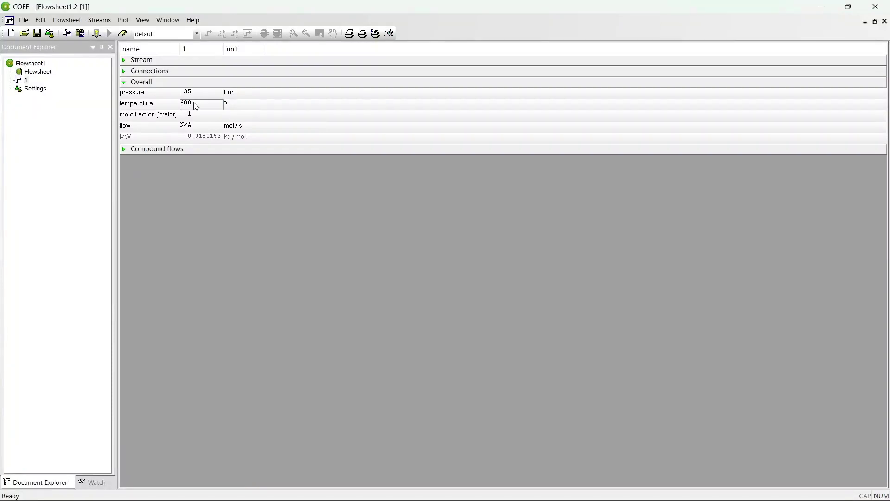
Change stream 1's flow unit to kg/s and set the flow to 1 kg/s.
click(196, 127)
click(237, 126)
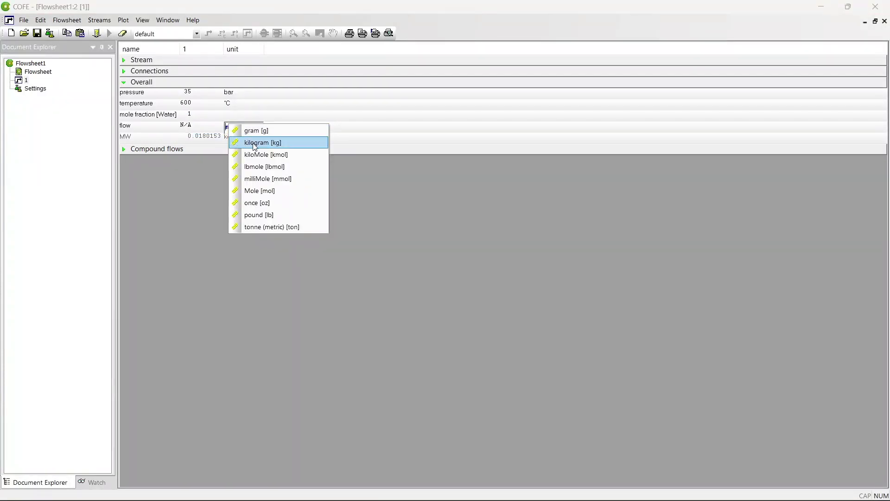
click(255, 143)
click(192, 127)
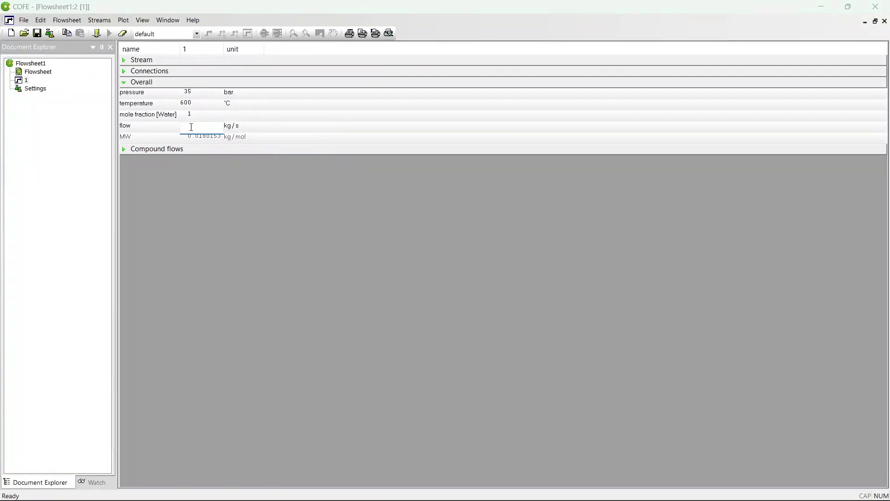
text(1)
key(Return)
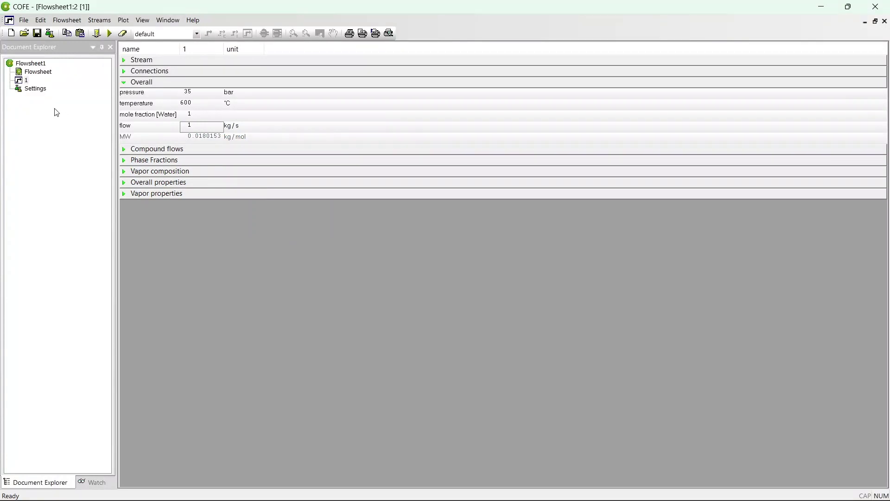
Return to the flowsheet diagram and insert an Expander unit operation just below the end of stream 1.
double_click(42, 73)
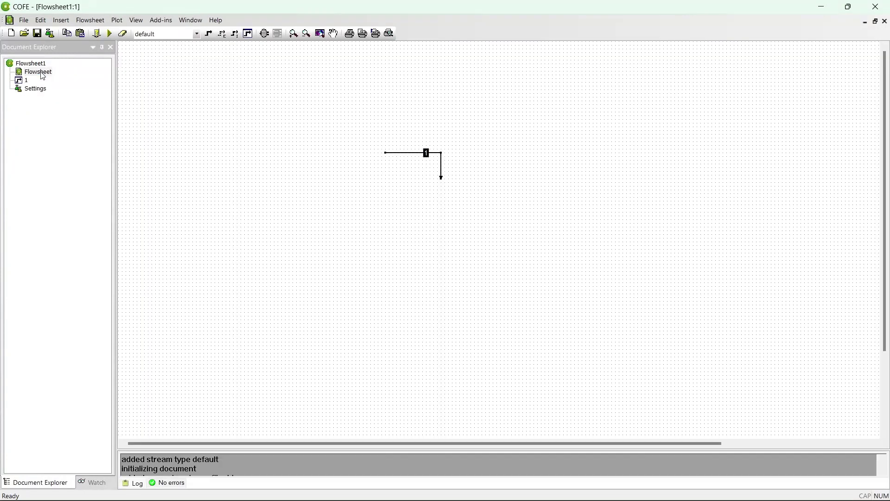
click(266, 35)
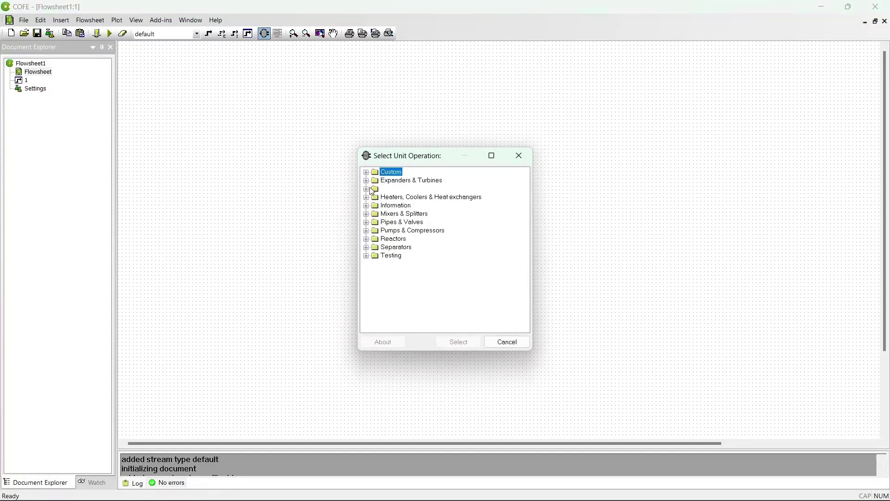
click(367, 180)
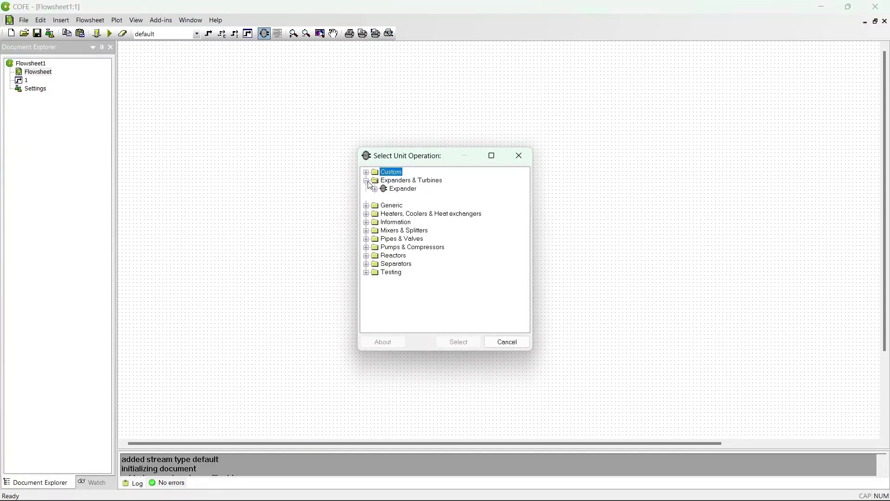
double_click(411, 189)
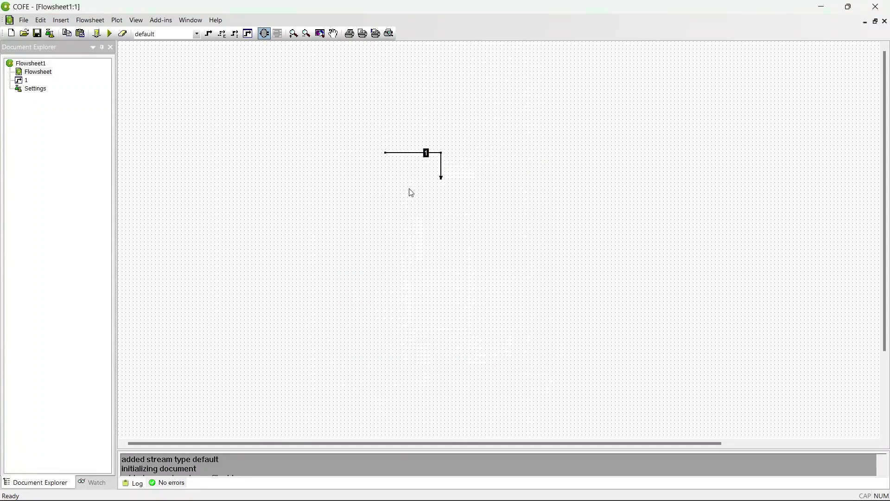
drag(412, 192, 436, 210)
Rotate the expander icon clockwise and connect the end of stream 1 to the expander's inlet.
right_click(435, 209)
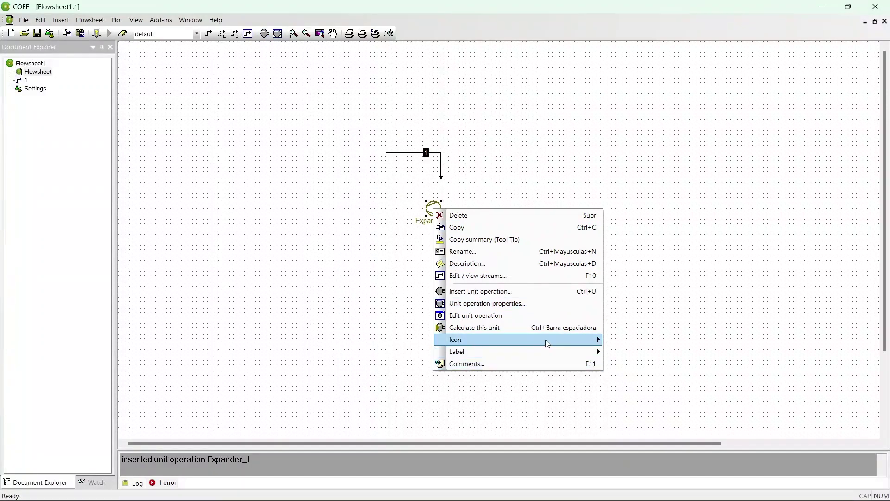
mouse_move(548, 343)
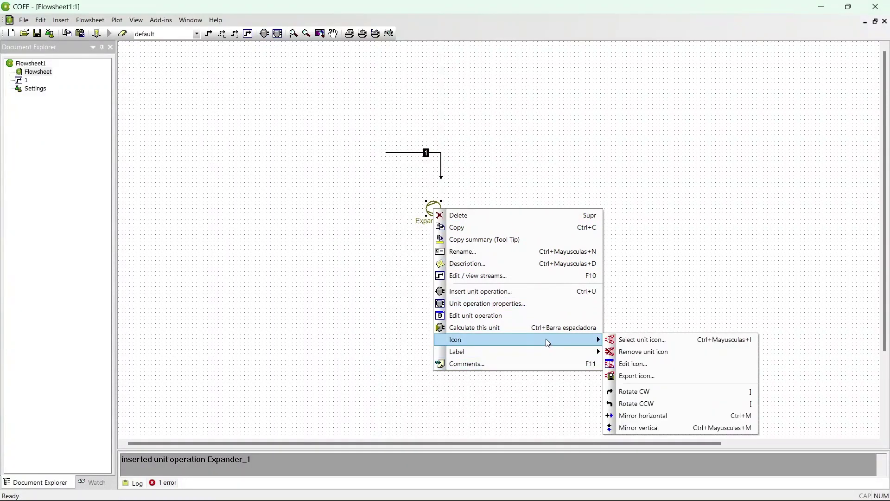
click(676, 397)
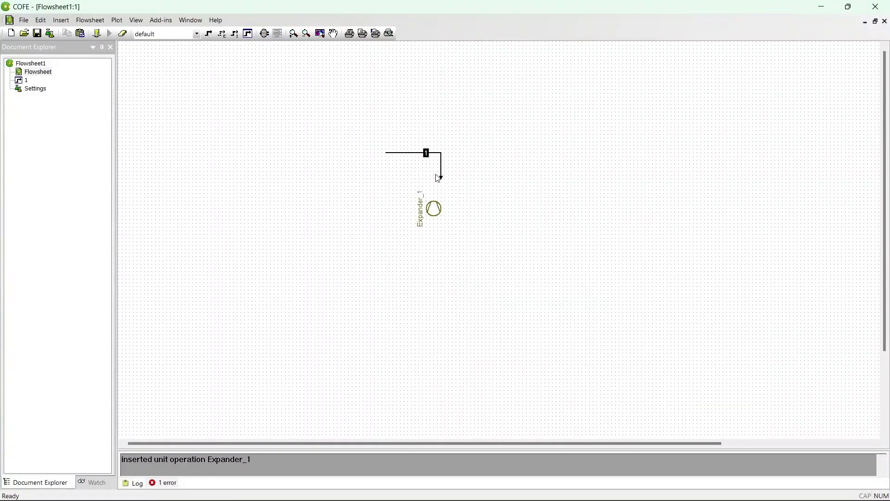
mouse_move(441, 179)
mouse_down()
mouse_move(434, 206)
mouse_move(454, 187)
mouse_up()
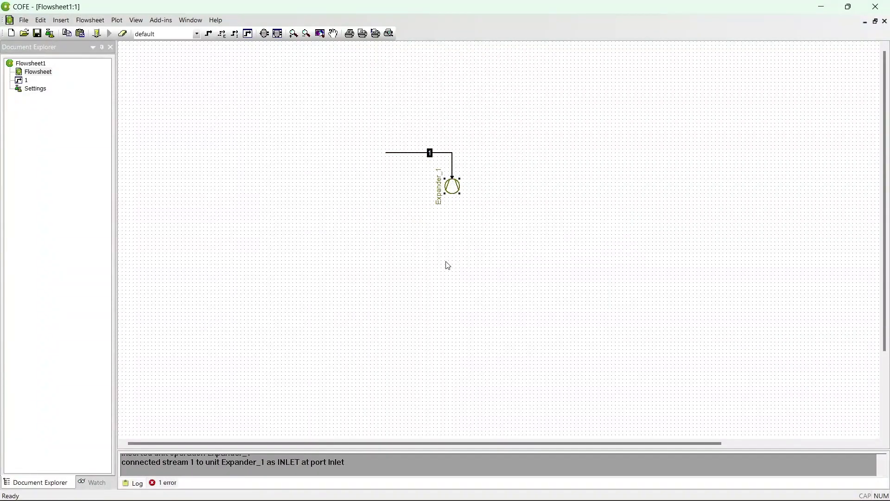
Add a material stream from the expander's outlet, ending below and to the left of the unit.
click(209, 33)
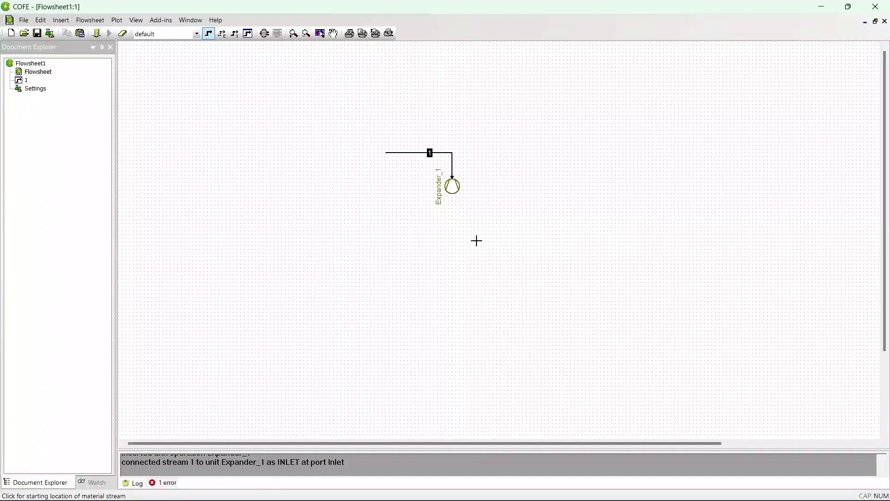
click(454, 191)
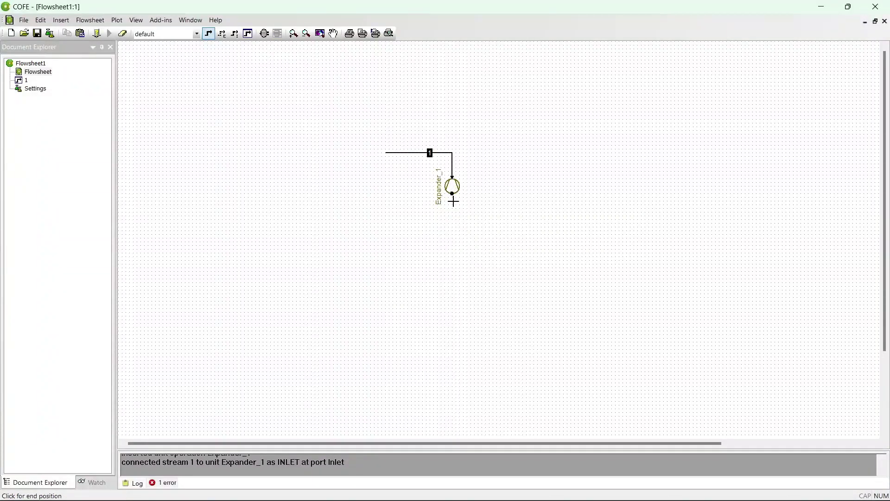
click(415, 239)
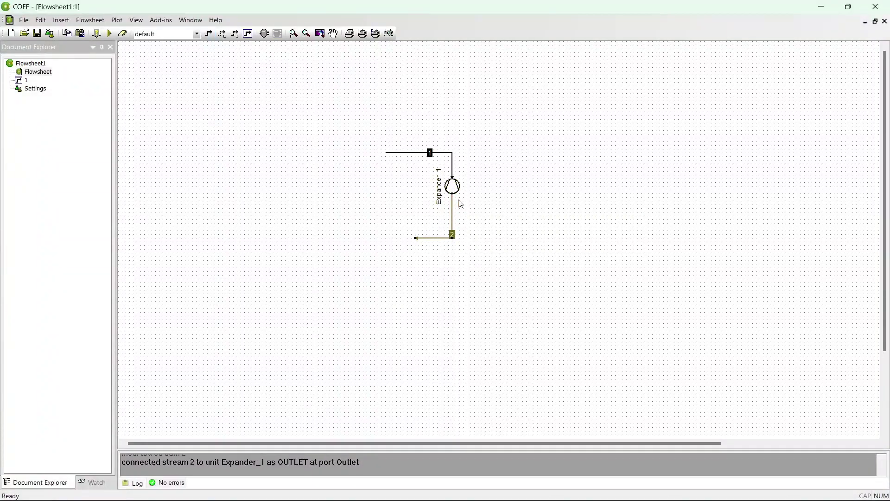
Open the expander's settings, specify it by outlet pressure and set that pressure to 20000 Pa.
double_click(453, 190)
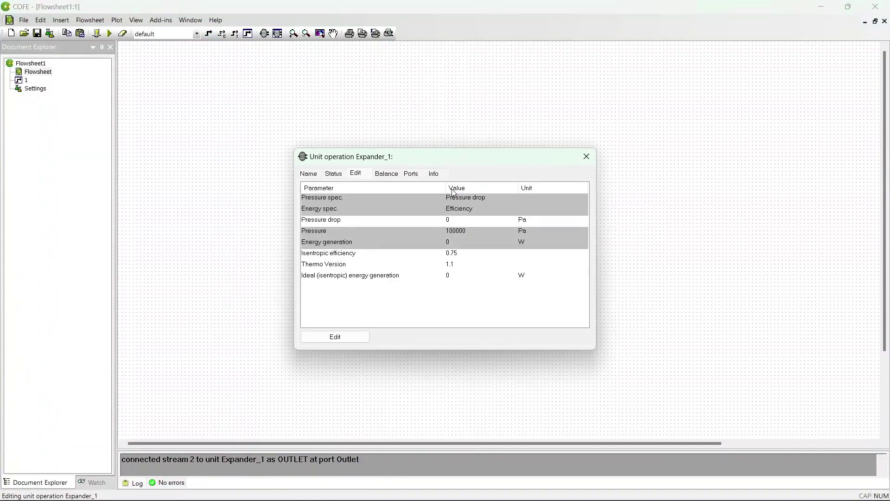
click(352, 337)
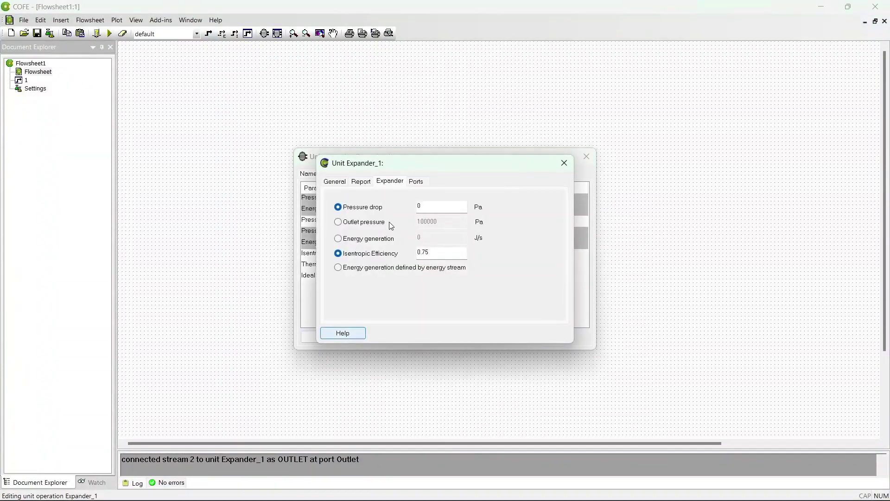
click(376, 222)
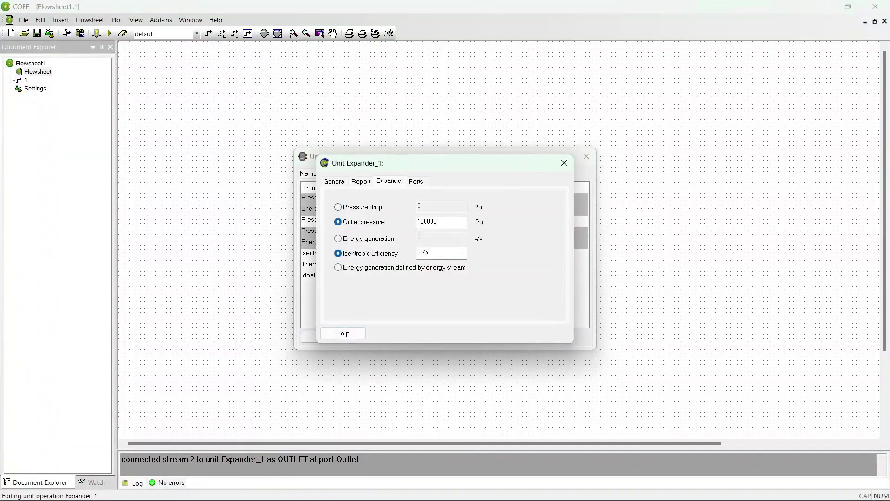
drag(424, 222, 411, 223)
text(2)
Specify the expander by isentropic efficiency, set the efficiency to 1 and close its settings window.
click(388, 245)
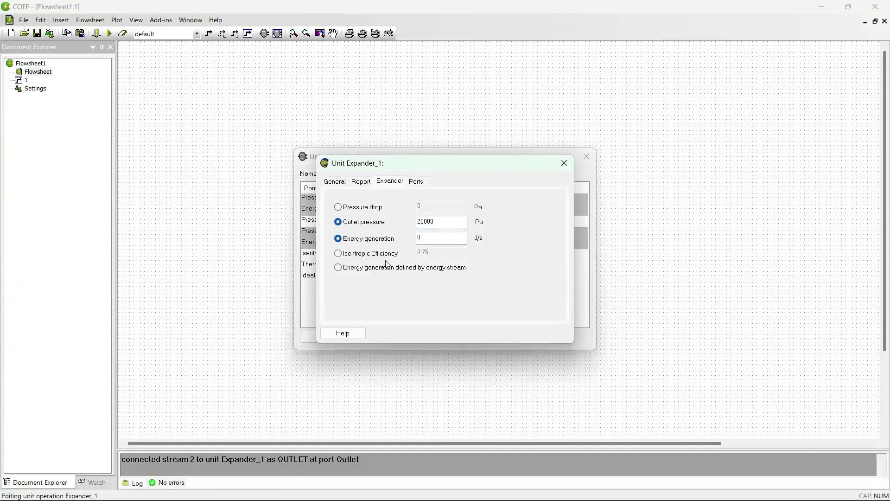
click(388, 255)
drag(428, 252, 400, 255)
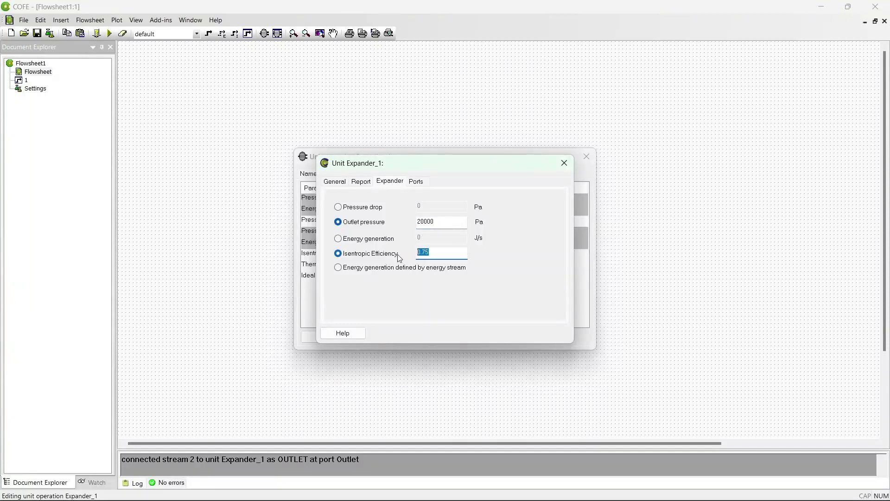
text(1)
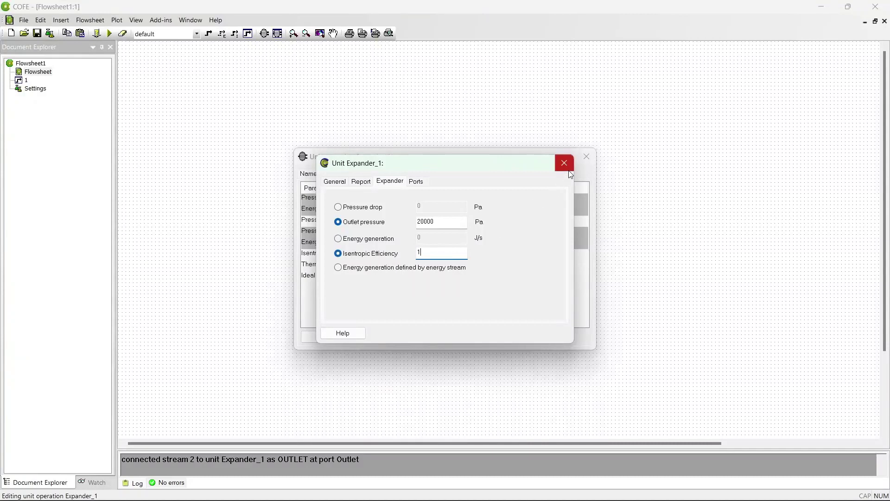
click(565, 163)
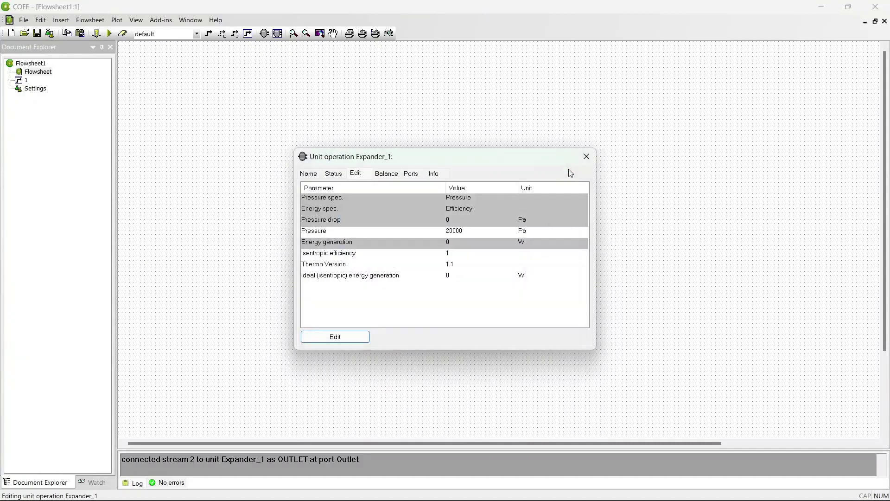
Set the expander's pressure and pressure drop units to bar and its energy generation unit to kW.
click(531, 231)
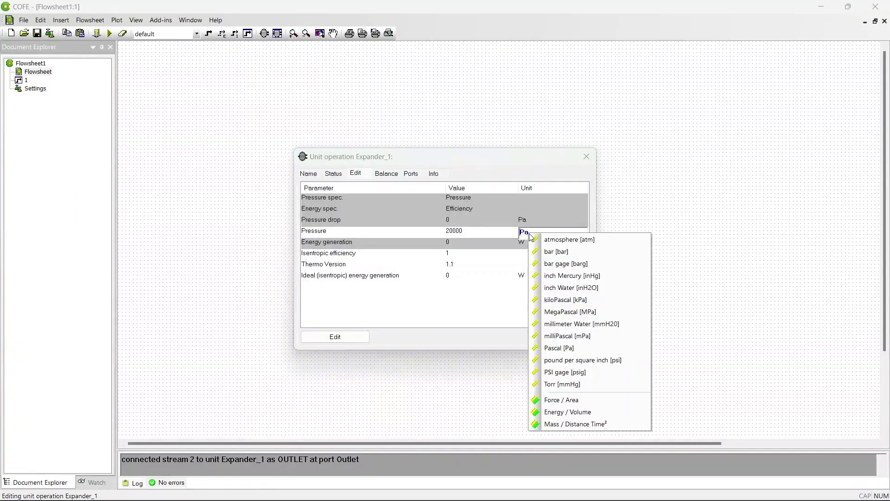
click(545, 251)
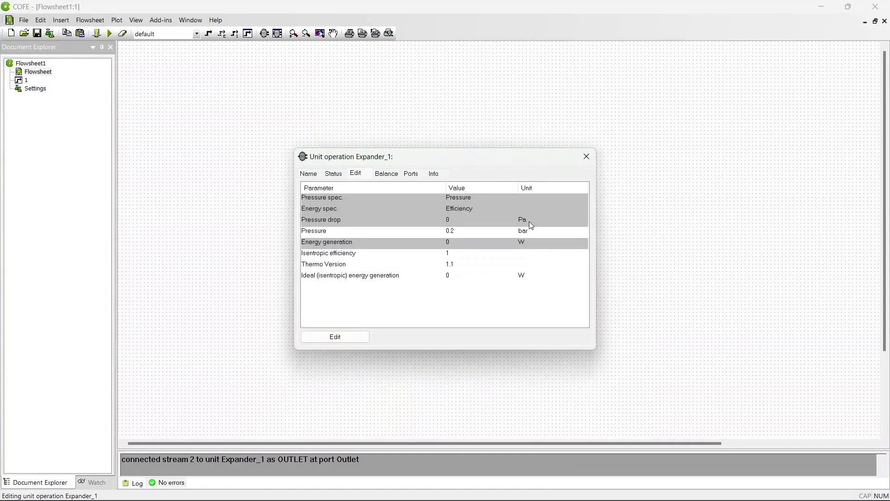
click(530, 222)
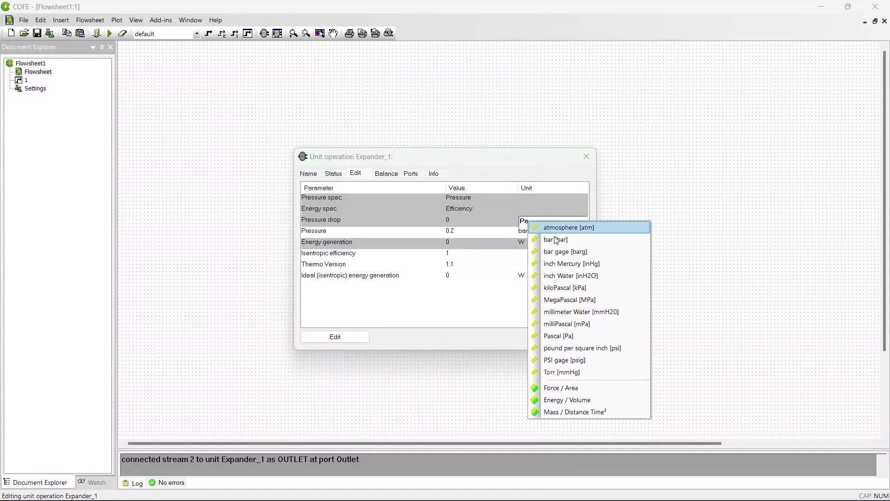
click(558, 240)
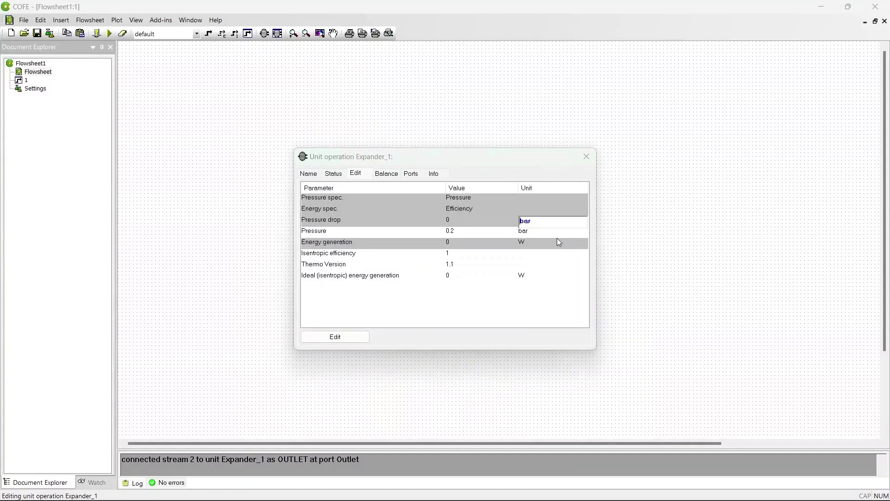
click(530, 243)
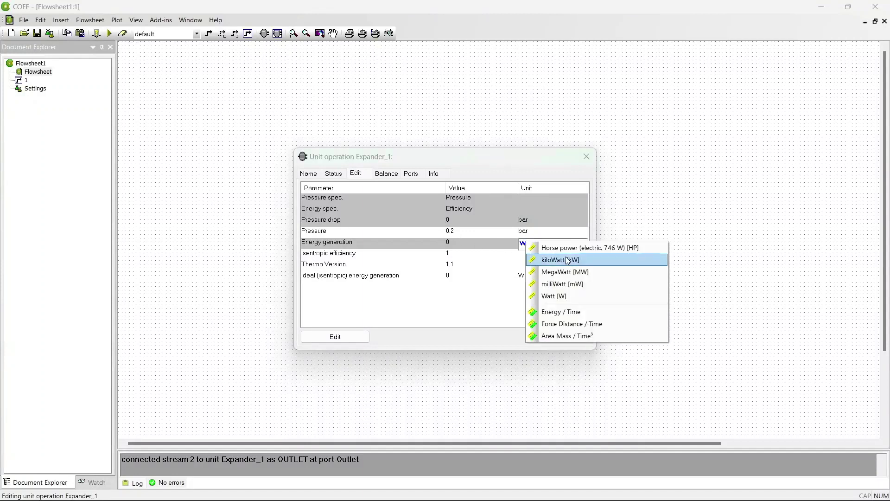
click(570, 260)
click(569, 248)
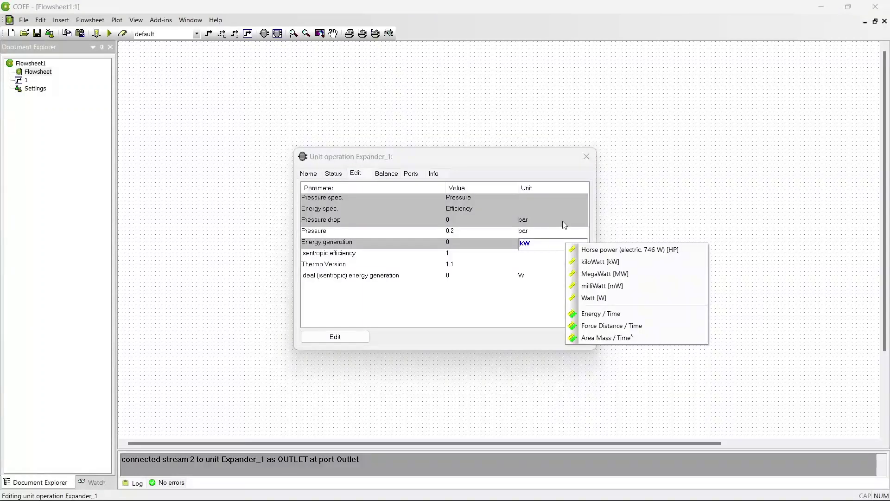
click(563, 213)
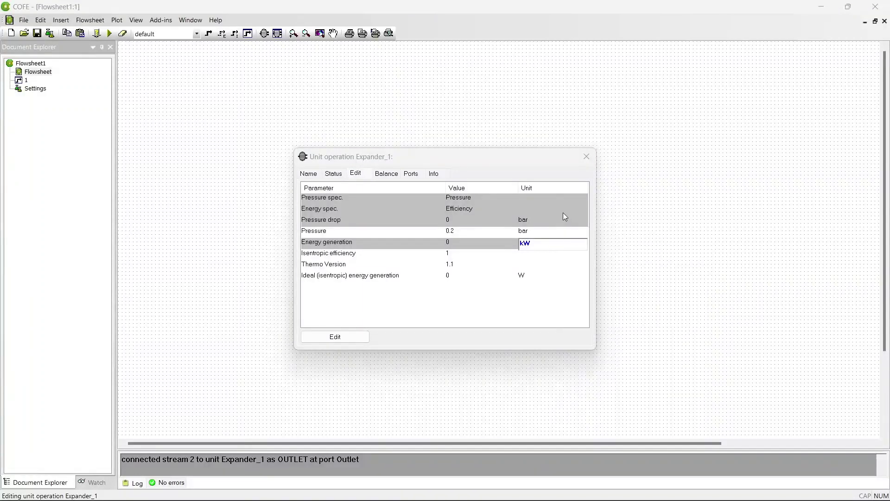
Close the expander's window, solve the flowsheet and check the expander's calculated energy generation.
click(586, 157)
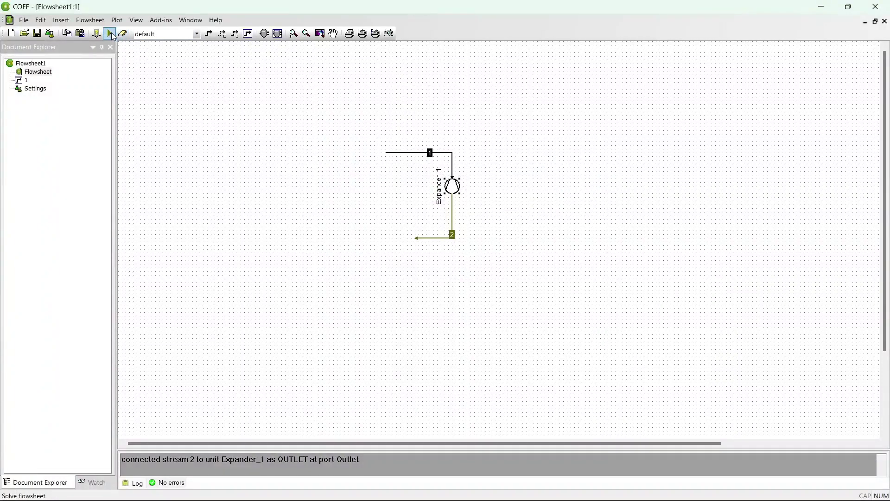
click(112, 35)
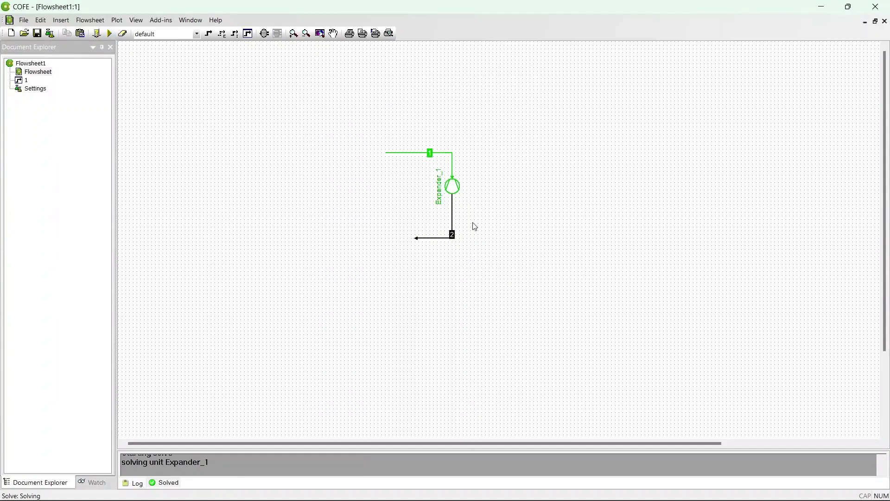
double_click(456, 190)
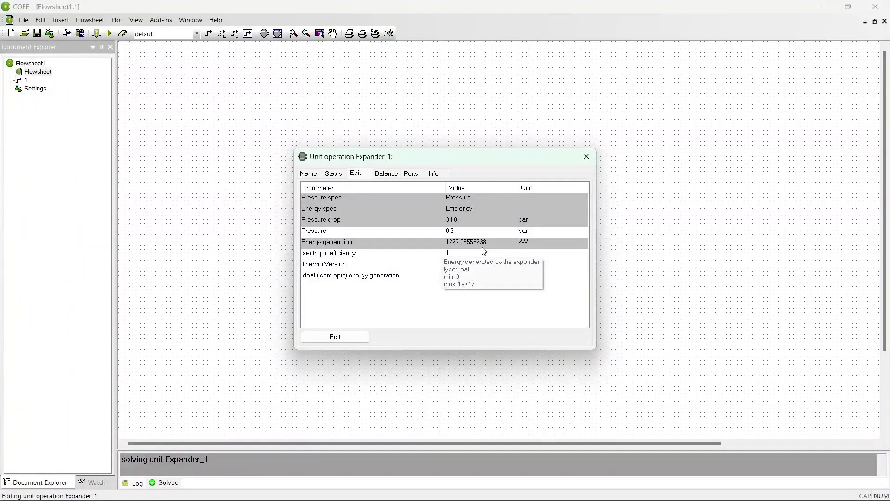
click(587, 157)
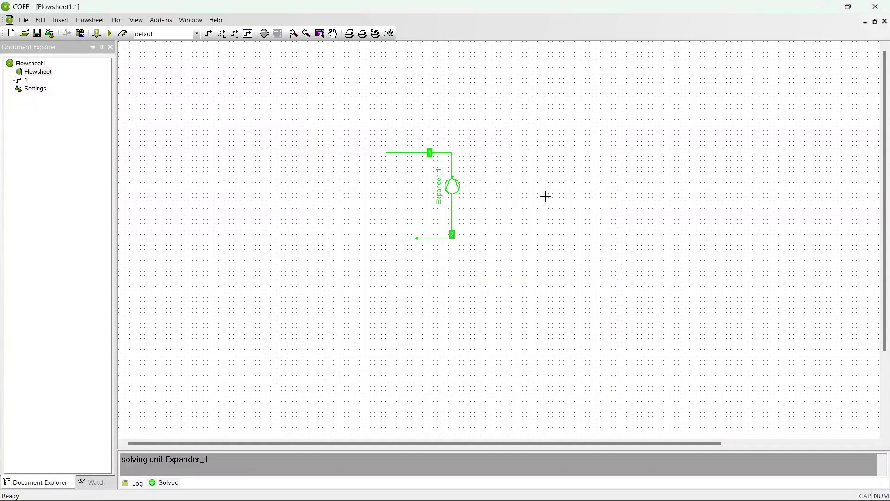
Open stream 2's results, examine its phase fractions and compare them with the temperature-entropy diagram.
double_click(439, 238)
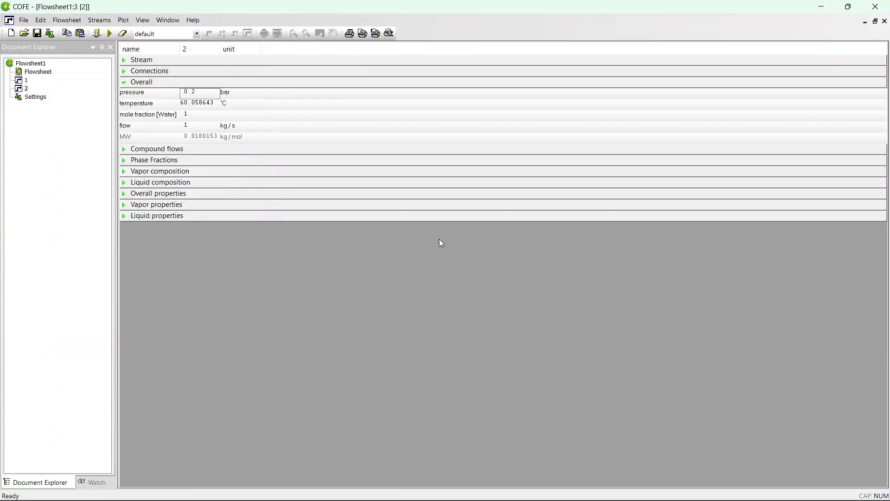
click(174, 162)
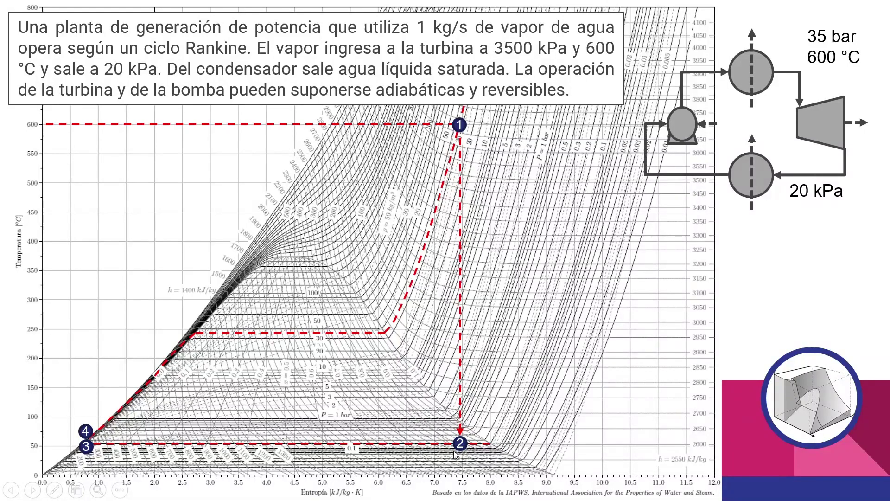
key(alt+Tab)
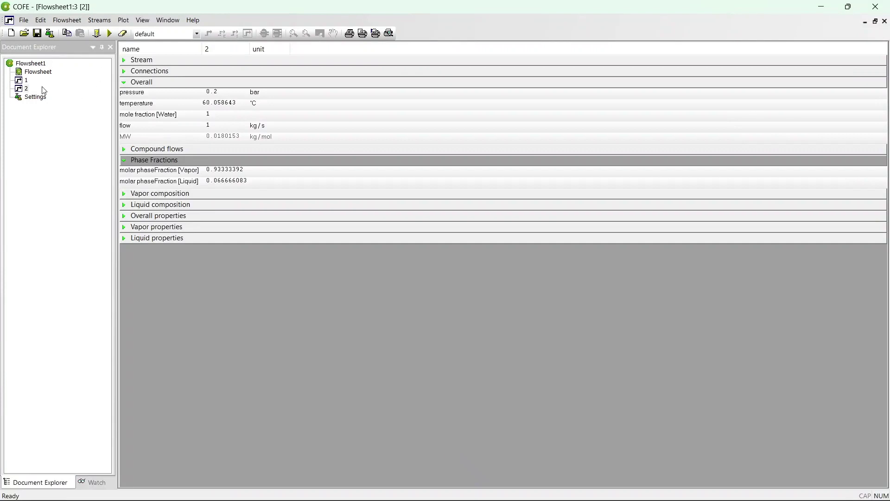
Insert a heater/cooler unit on the flowsheet and connect its inlet to the free end of stream 2.
double_click(42, 74)
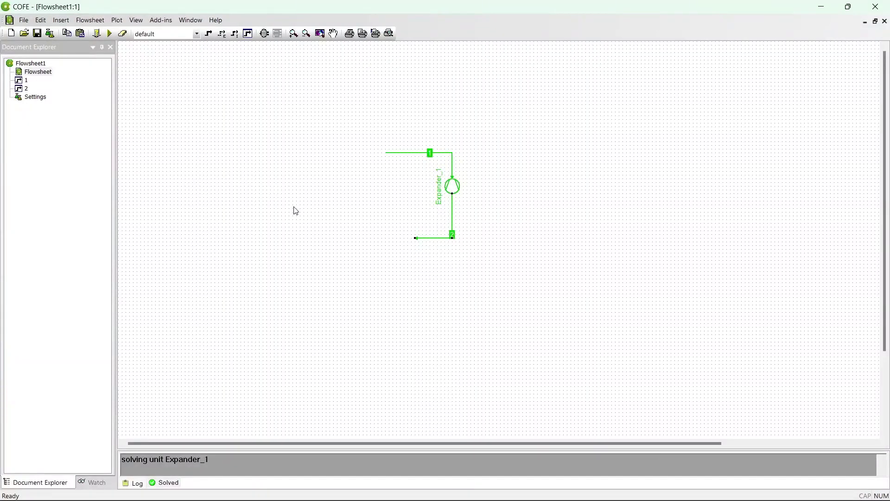
click(264, 34)
click(479, 180)
double_click(422, 198)
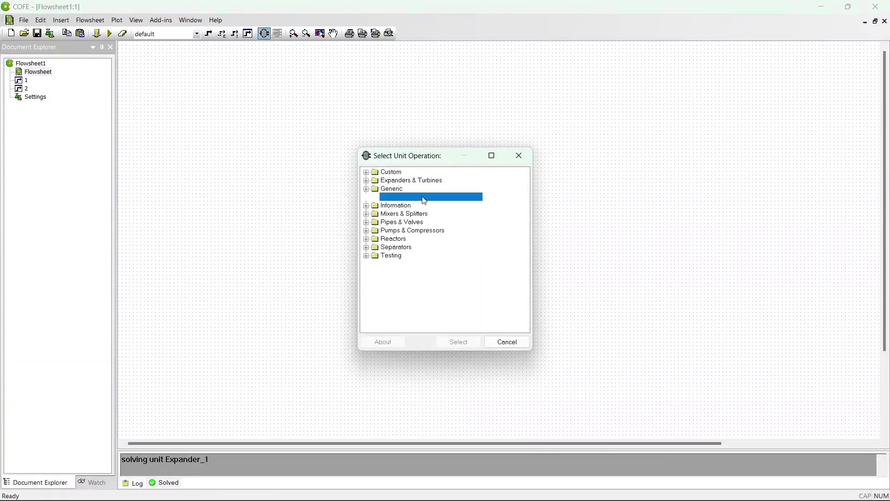
double_click(414, 205)
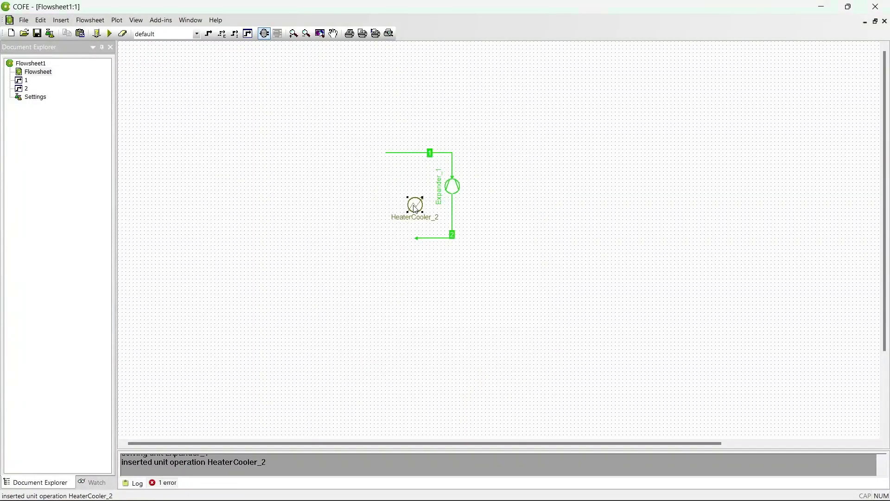
drag(414, 205, 385, 238)
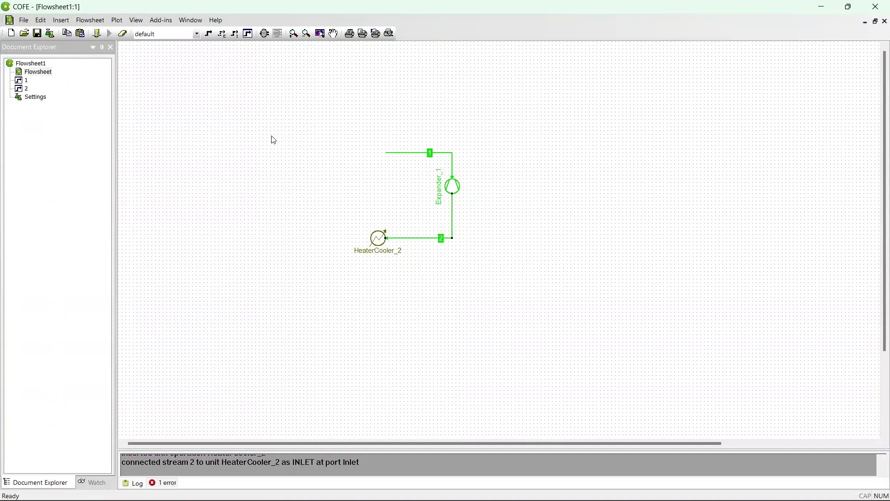
Add a material stream from the heater/cooler's outlet, running left and ending with a short upward segment.
click(210, 34)
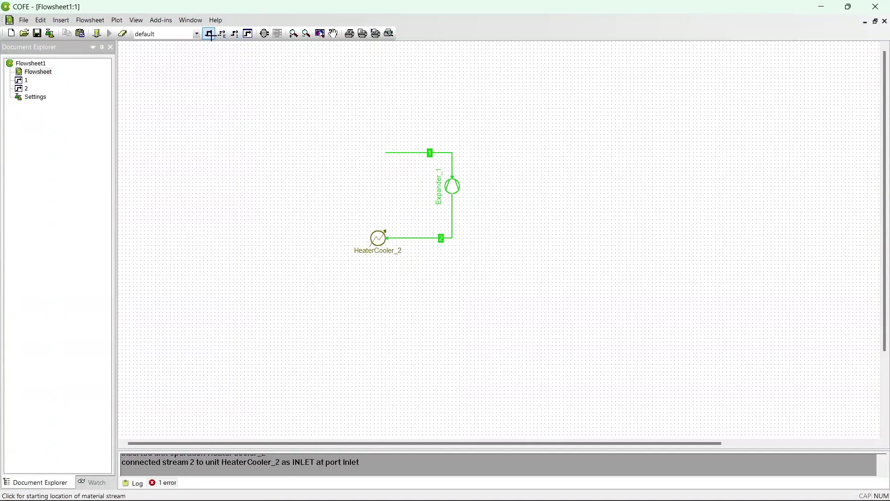
click(369, 238)
click(292, 218)
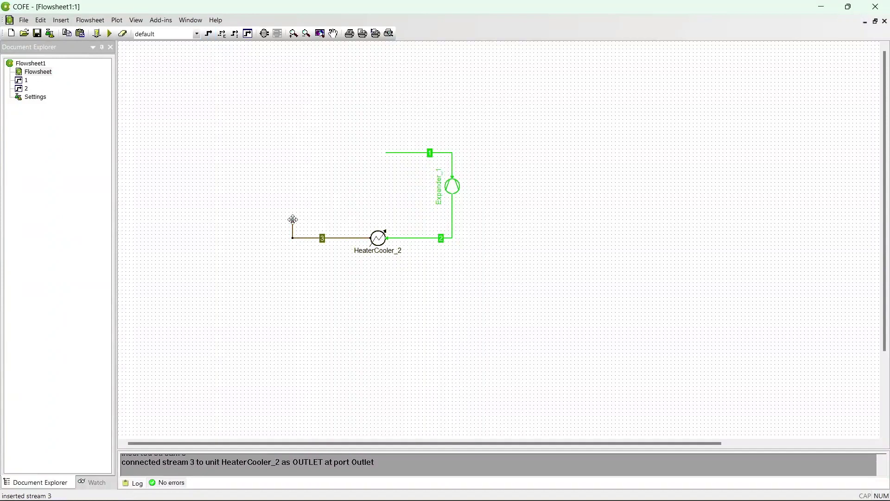
Set the heater/cooler's outlet temperature unit to Celsius and specify the unit by outlet temperature.
double_click(379, 242)
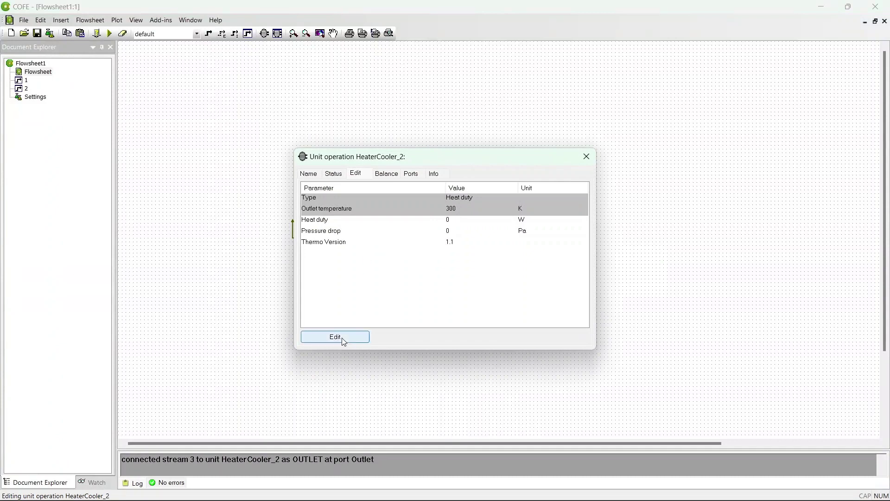
click(528, 209)
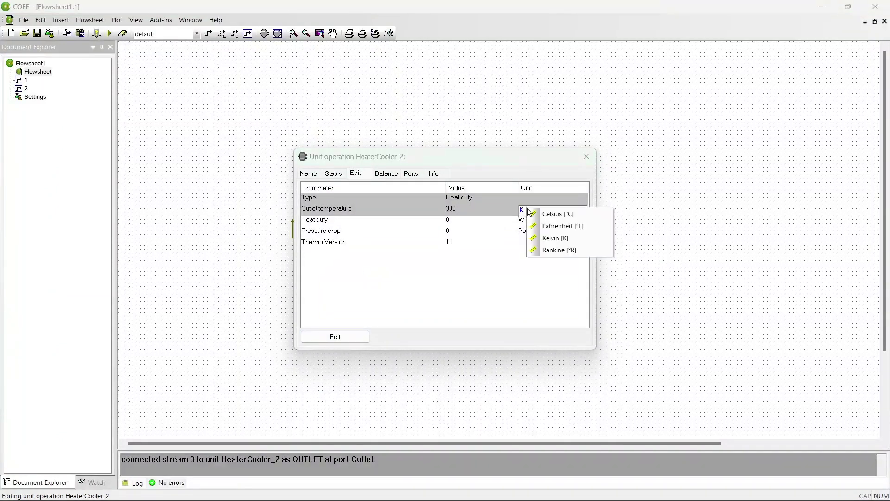
click(539, 214)
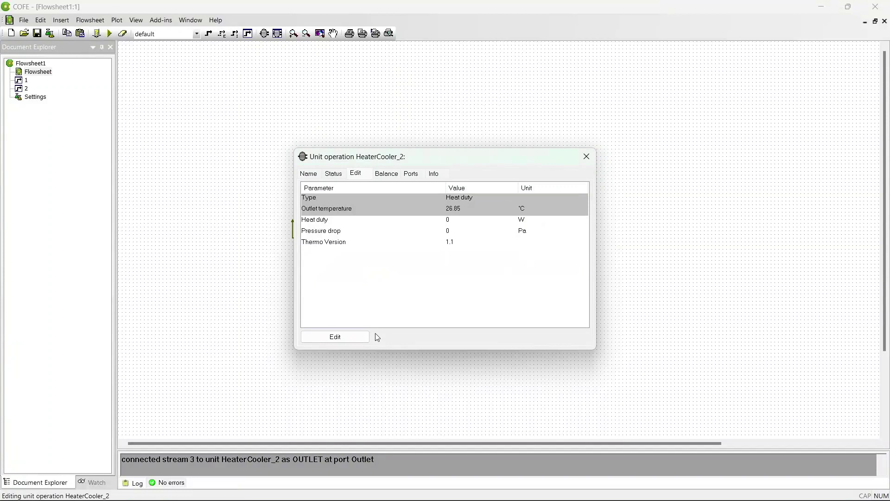
click(353, 336)
click(360, 207)
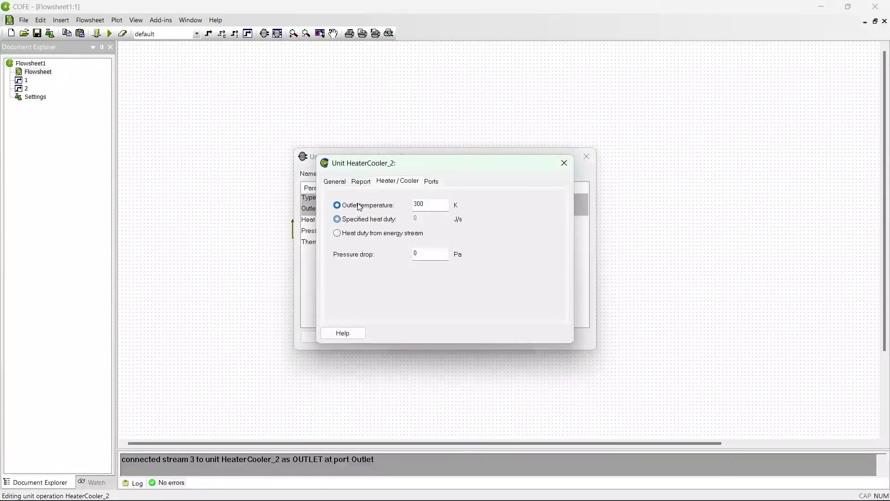
click(574, 169)
click(587, 158)
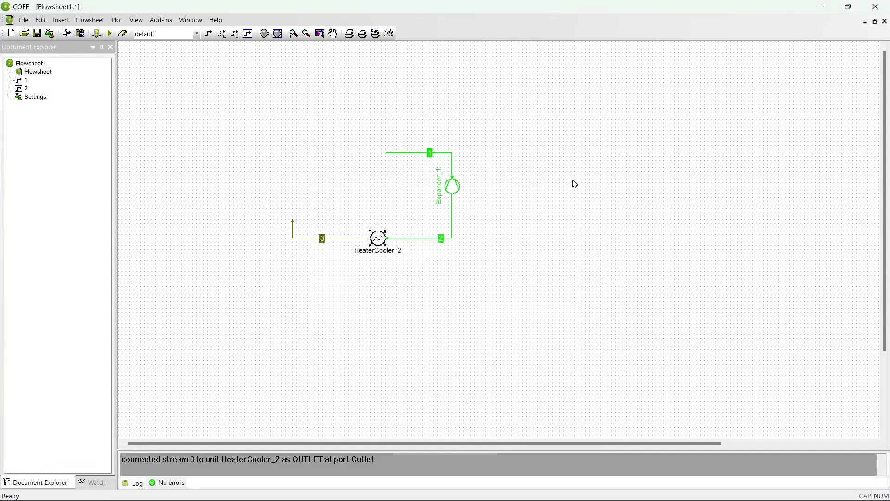
Check the bubble point of stream 2 in its overall properties, copy its temperature and close the stream view.
mouse_move(451, 242)
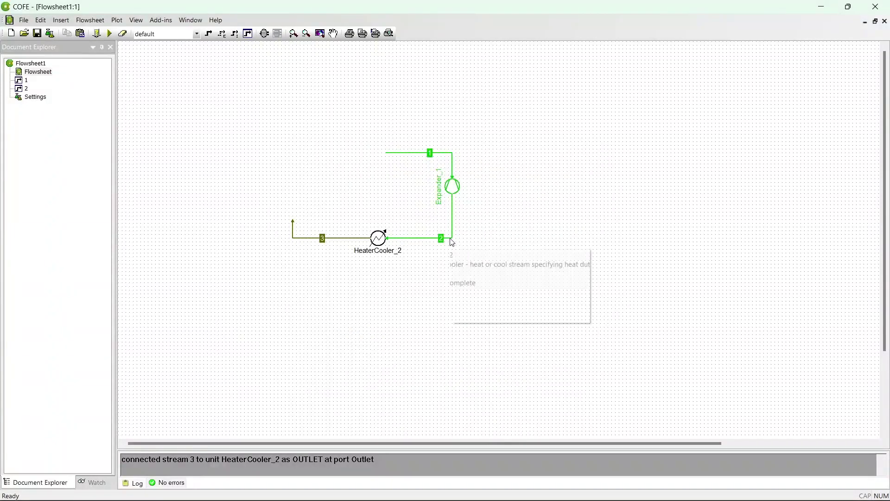
double_click(450, 240)
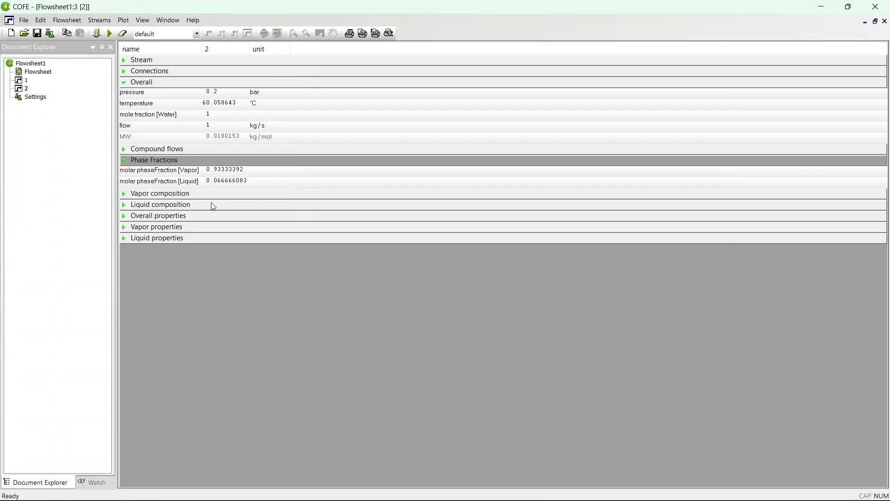
click(173, 217)
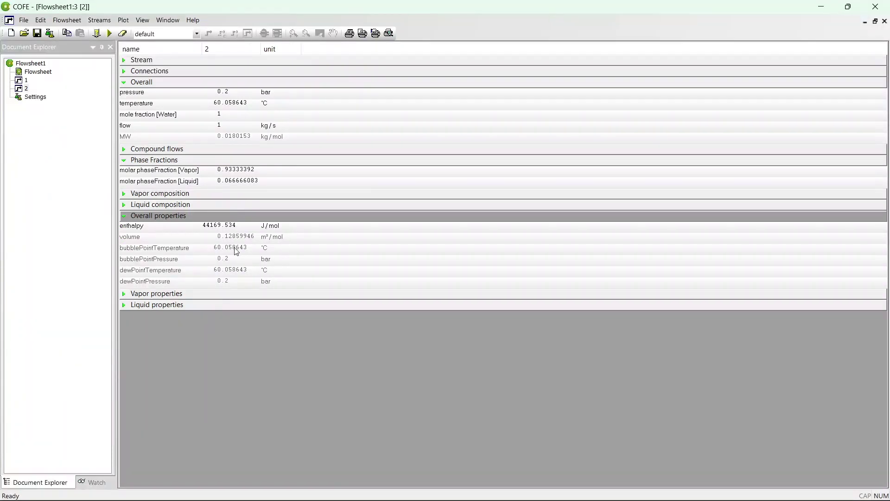
click(228, 107)
key(ctrl+c)
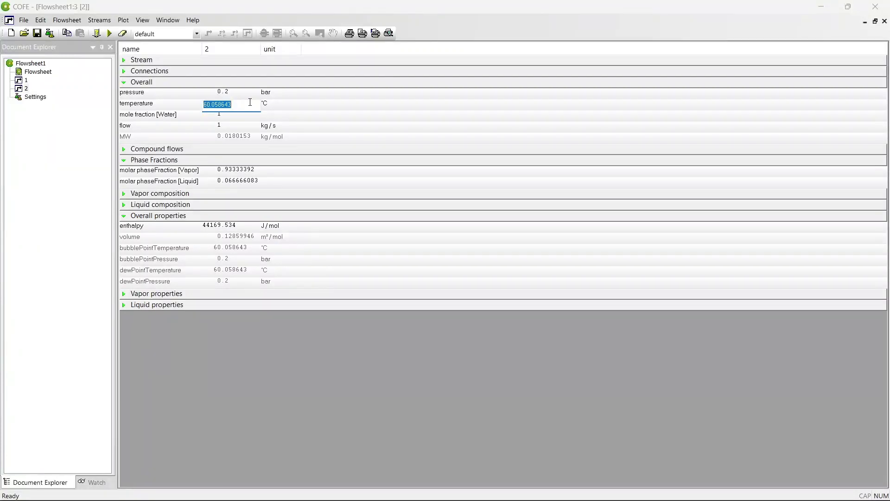
click(884, 24)
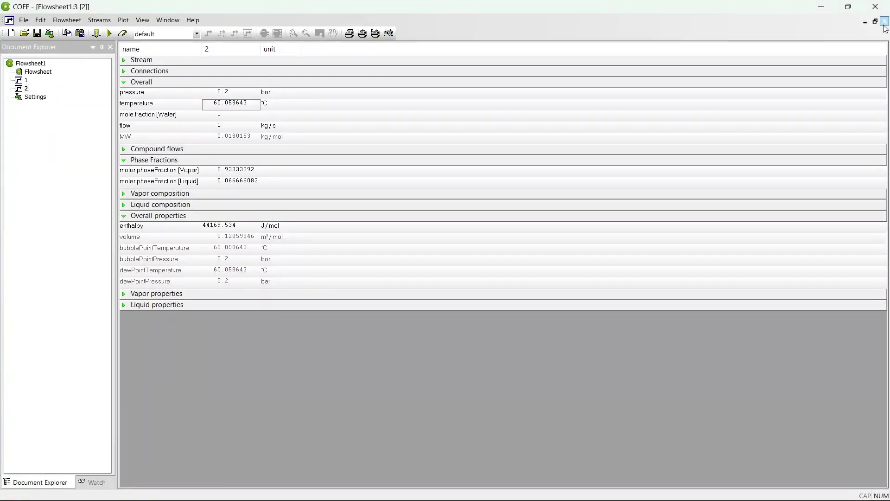
click(885, 22)
Set the heater/cooler's outlet temperature to 60.05863 °C, starting from the copied value, and close its window.
double_click(383, 240)
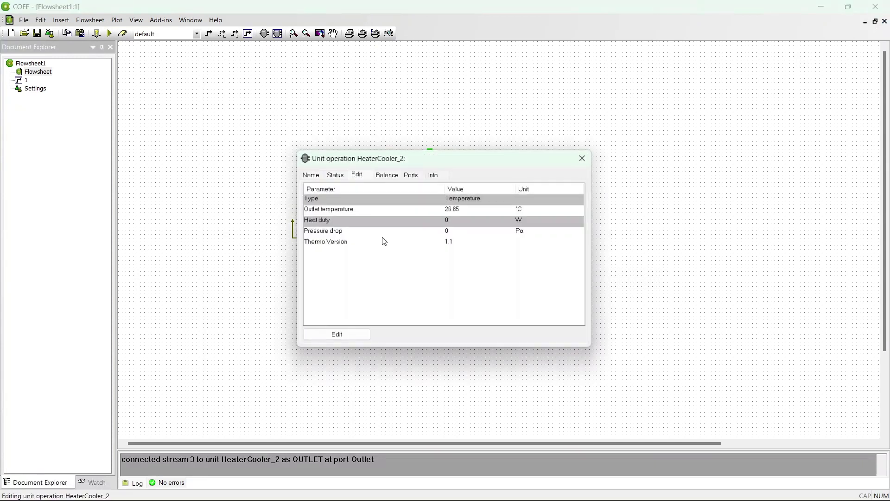
click(461, 211)
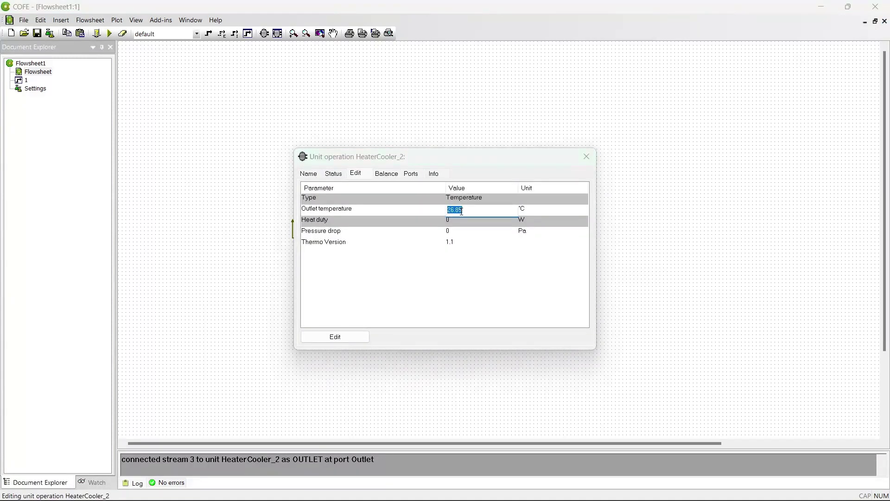
key(ctrl+v)
click(585, 165)
click(587, 163)
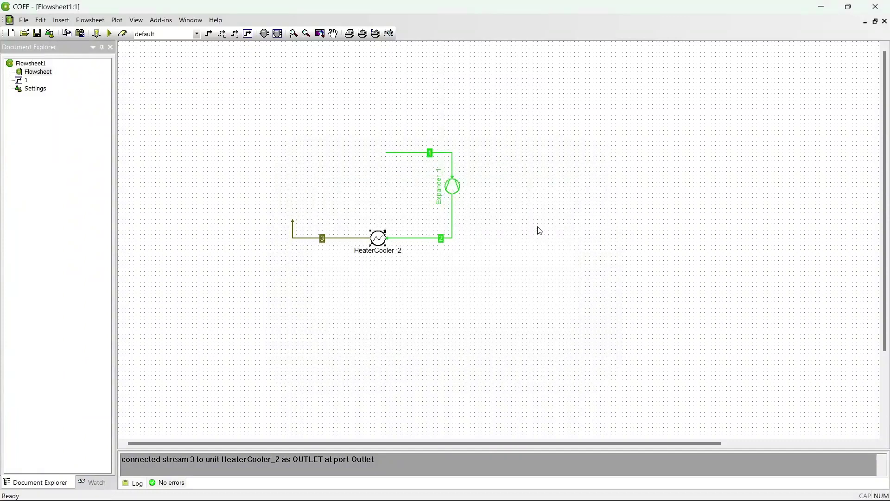
Solve the flowsheet and check the phase fractions and temperature of stream 3.
click(110, 33)
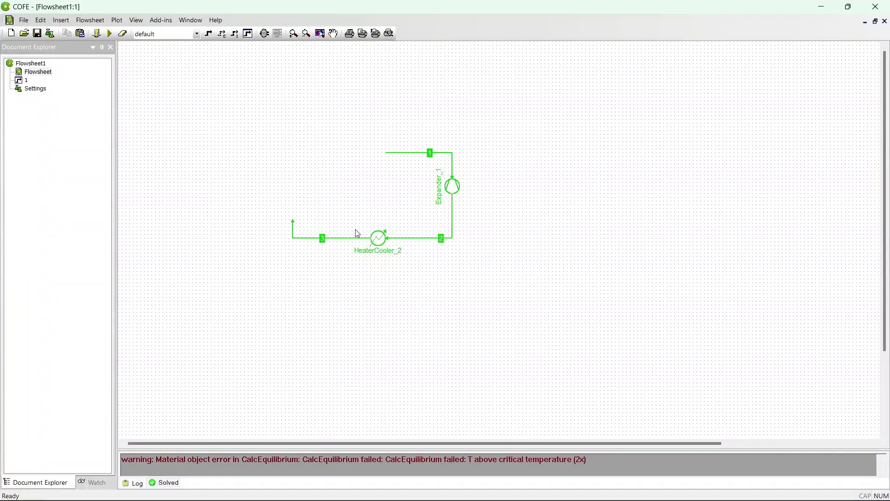
double_click(332, 239)
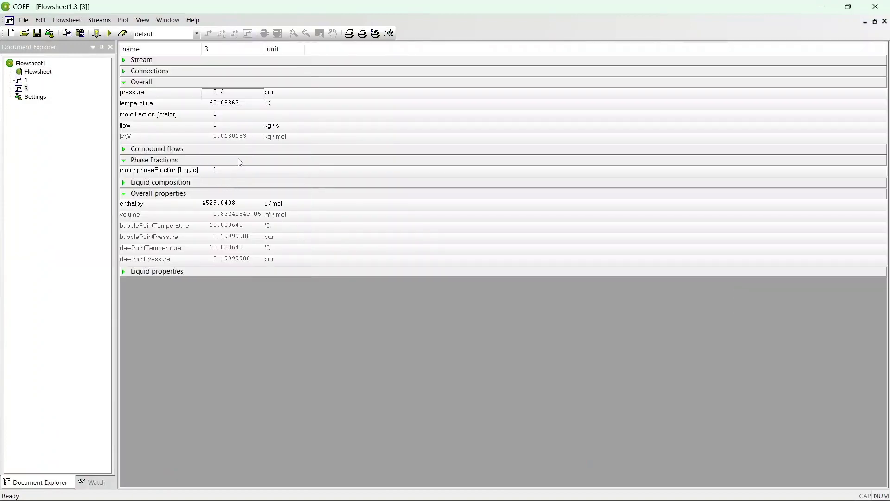
click(886, 22)
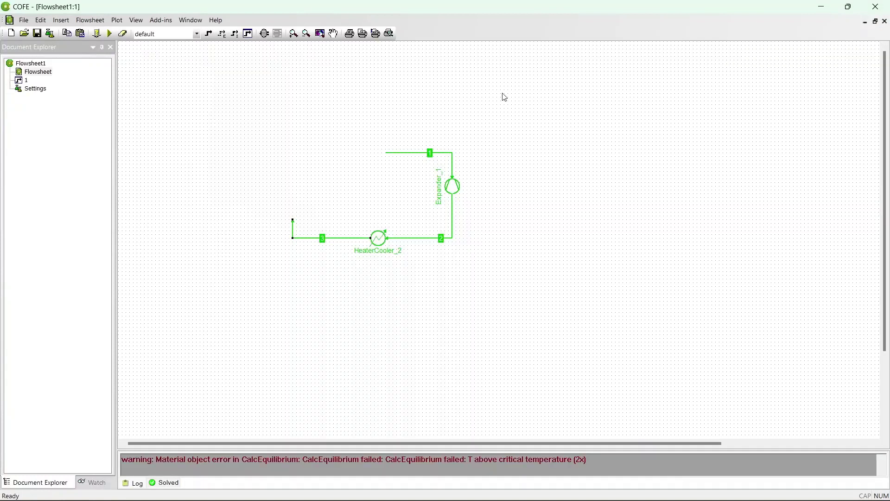
Insert a pump, place it above stream 3, and shift the heater/cooler's label down and left of its icon.
click(266, 37)
click(352, 244)
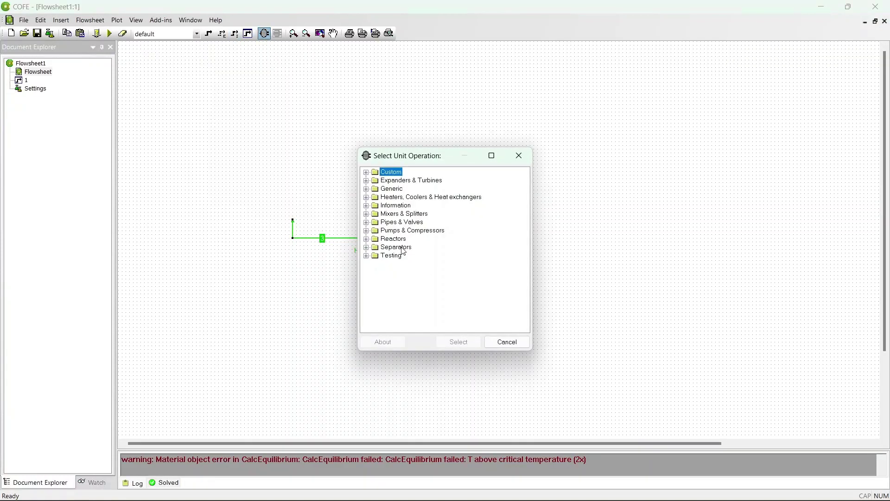
click(367, 230)
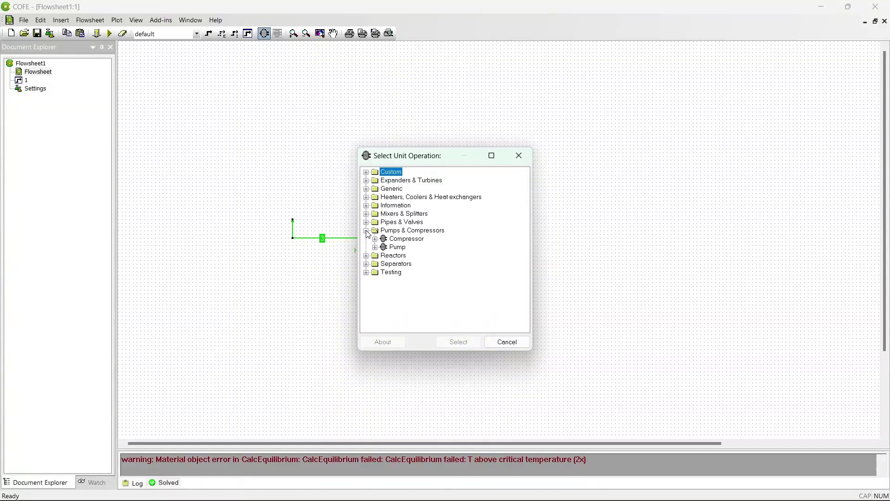
click(399, 249)
double_click(399, 250)
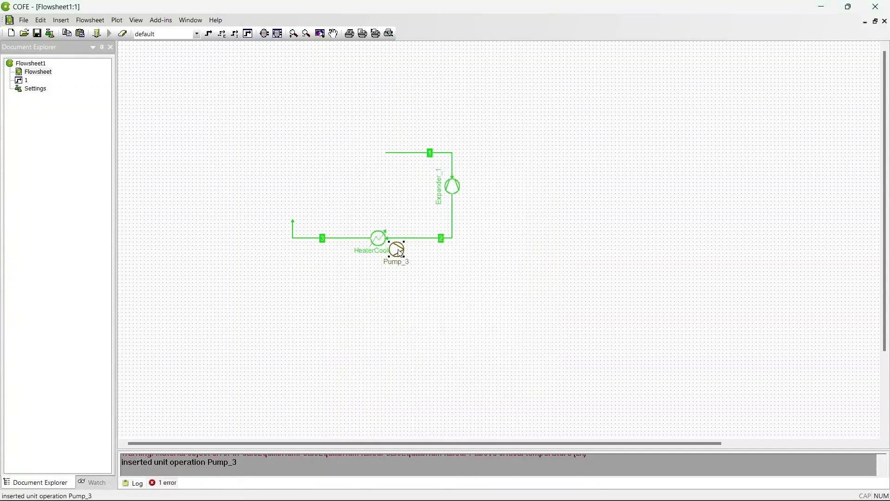
drag(389, 250, 334, 198)
click(398, 253)
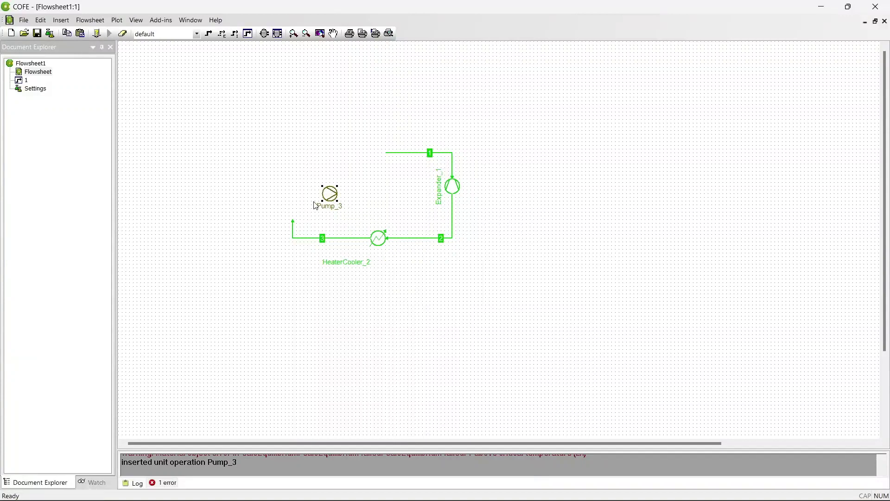
Rotate the pump's icon so that it points upward.
right_click(324, 201)
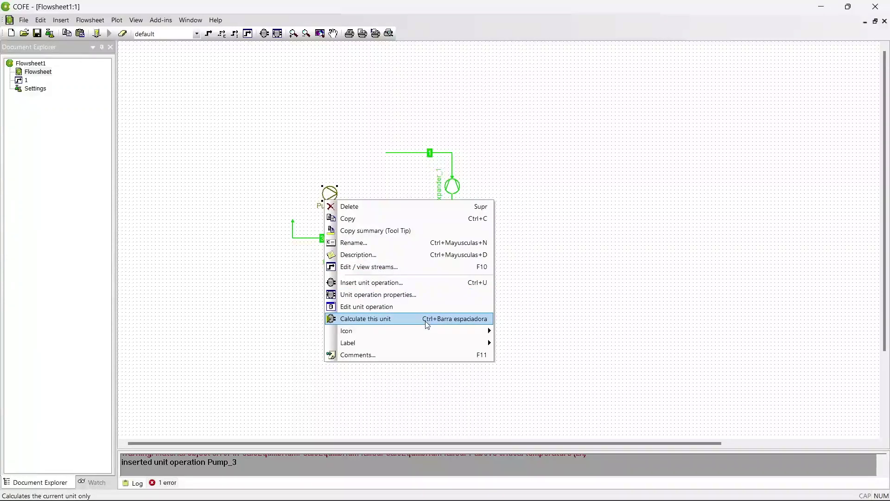
mouse_move(427, 330)
click(568, 384)
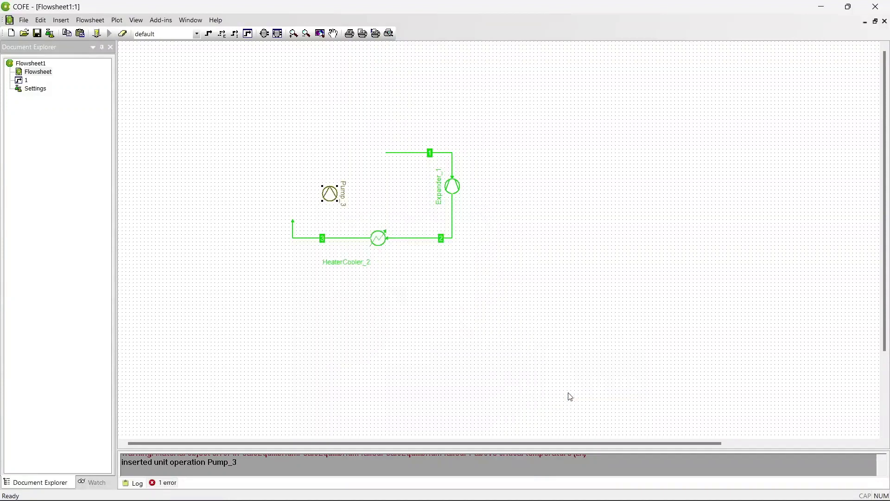
Attach the pump's inlet to the end of stream 3 and draw an outlet stream going up from the pump and bending right.
drag(330, 204, 293, 204)
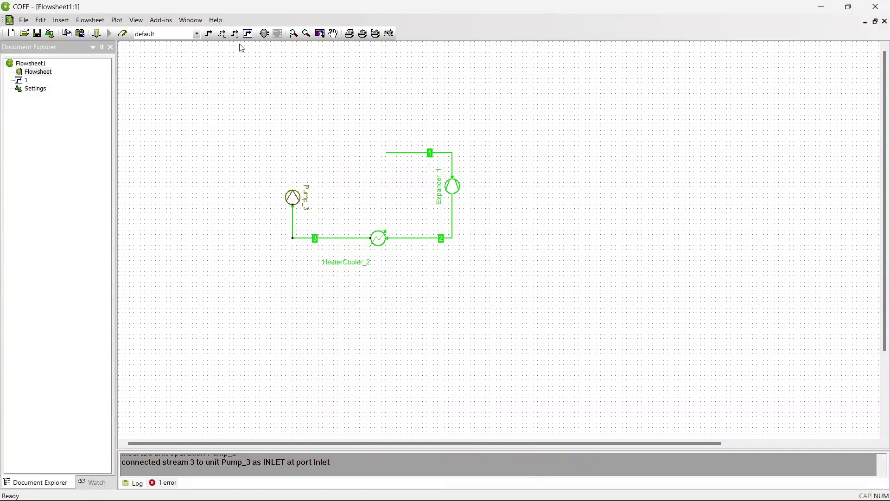
click(208, 33)
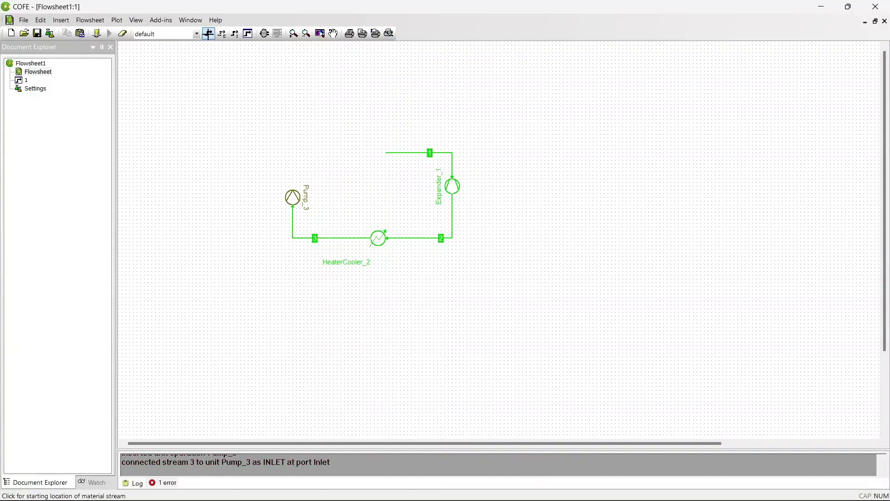
click(292, 190)
click(315, 149)
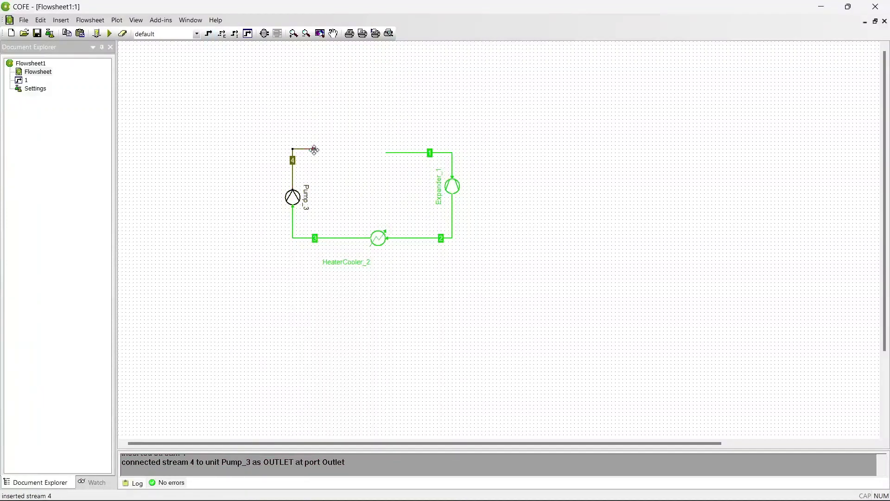
Configure the pump to be specified by outlet pressure, with an adiabatic efficiency of 1.
double_click(291, 204)
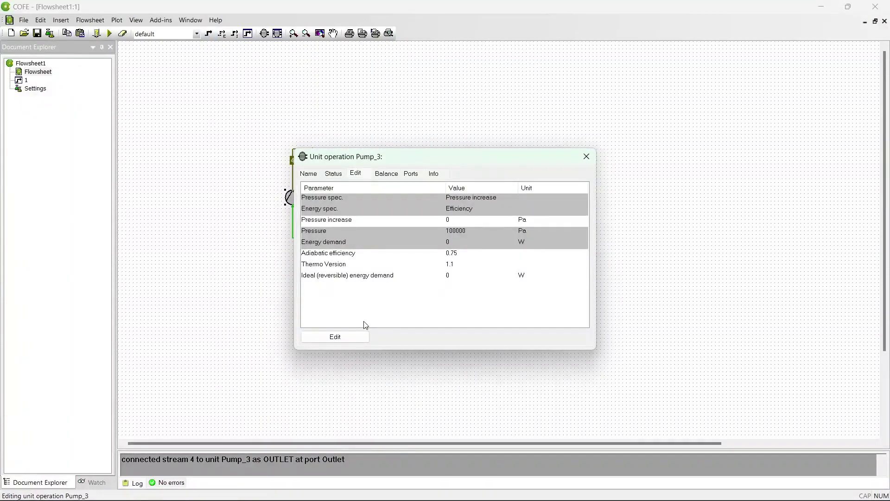
click(351, 335)
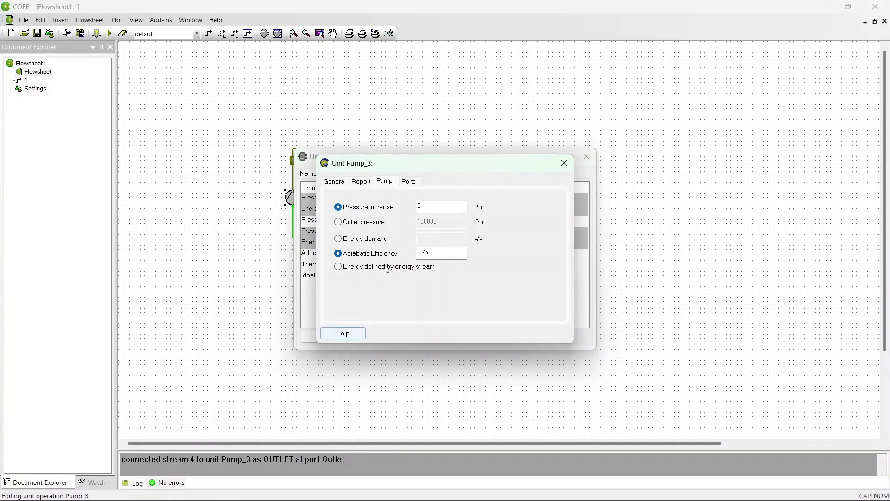
click(370, 226)
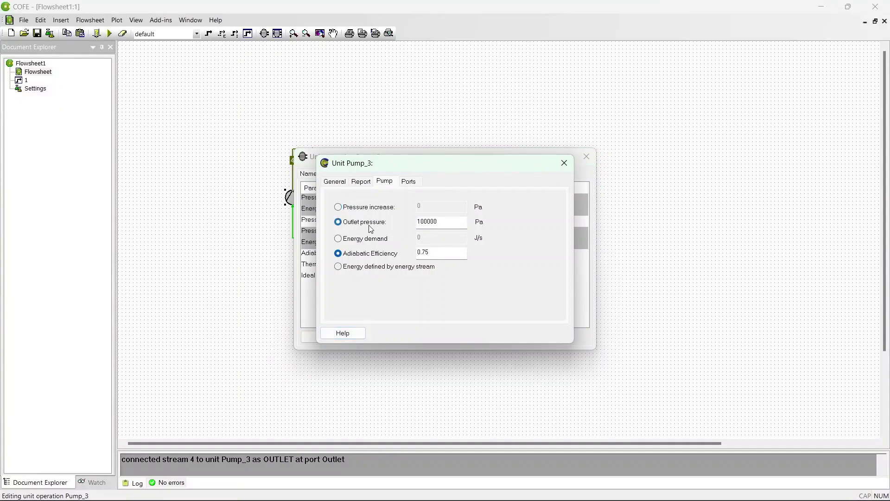
drag(446, 254, 396, 260)
text(1)
click(565, 163)
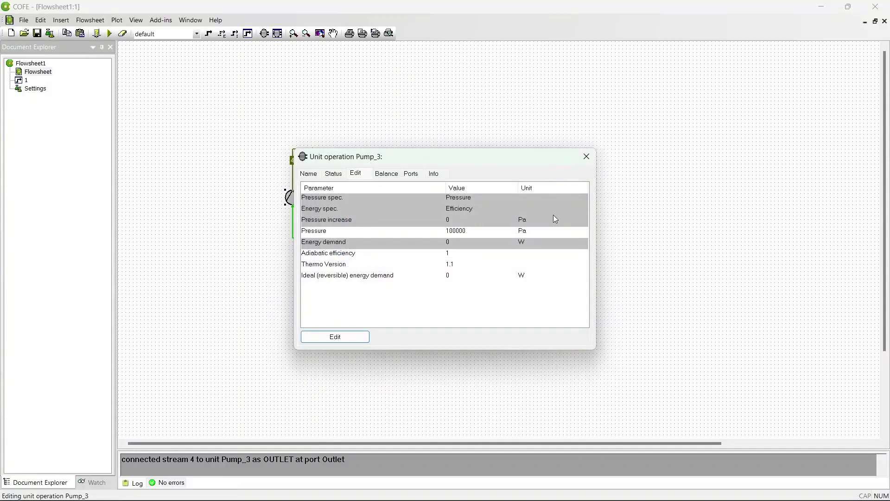
Set the pump's outlet pressure to 35 bar and close its window.
click(533, 235)
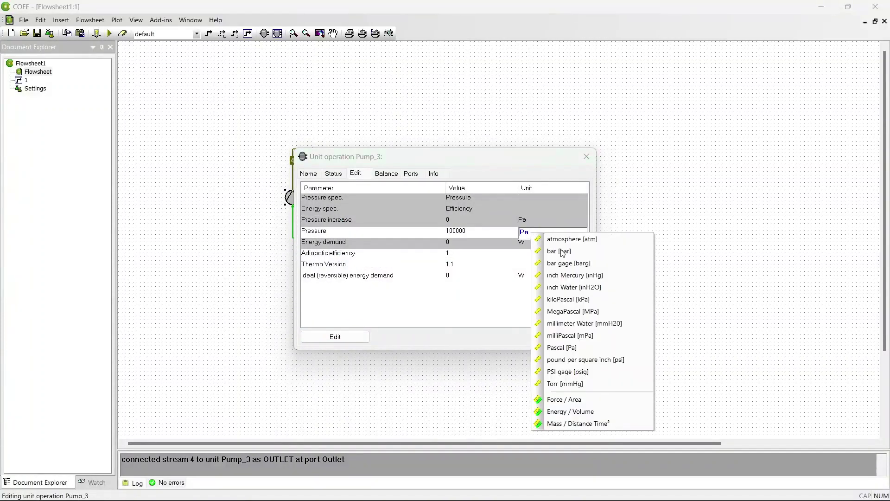
click(566, 253)
click(458, 232)
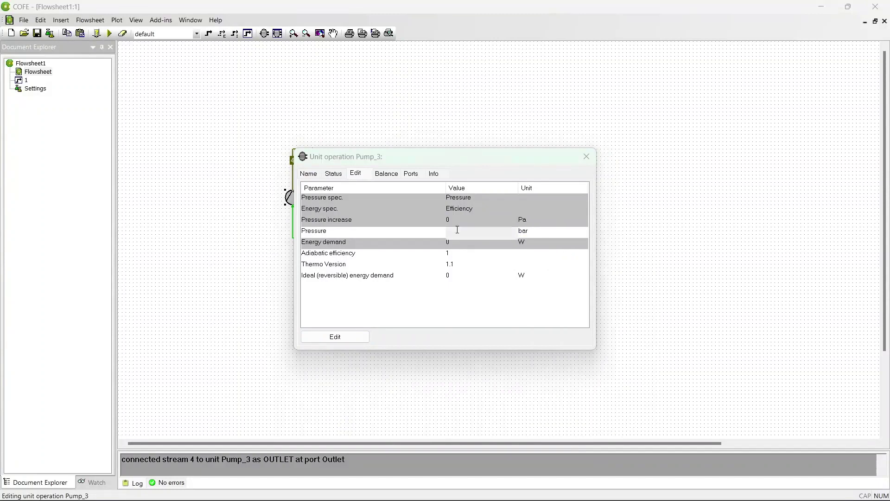
key(Return)
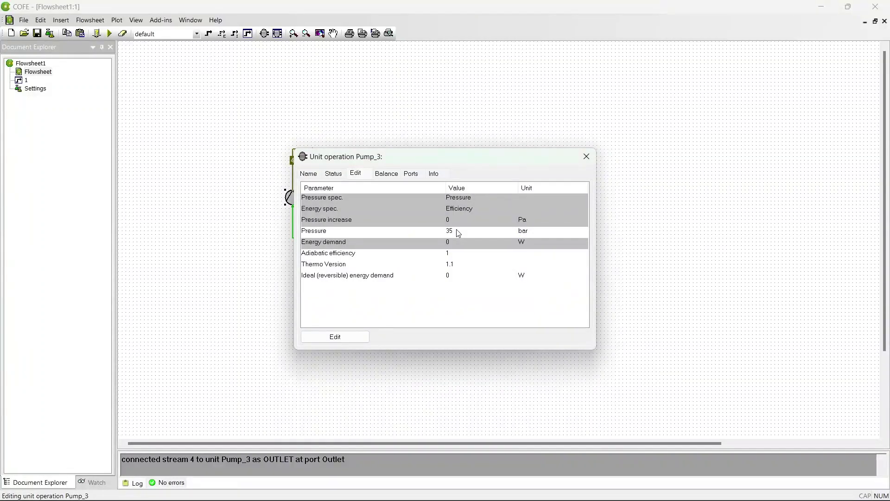
click(587, 157)
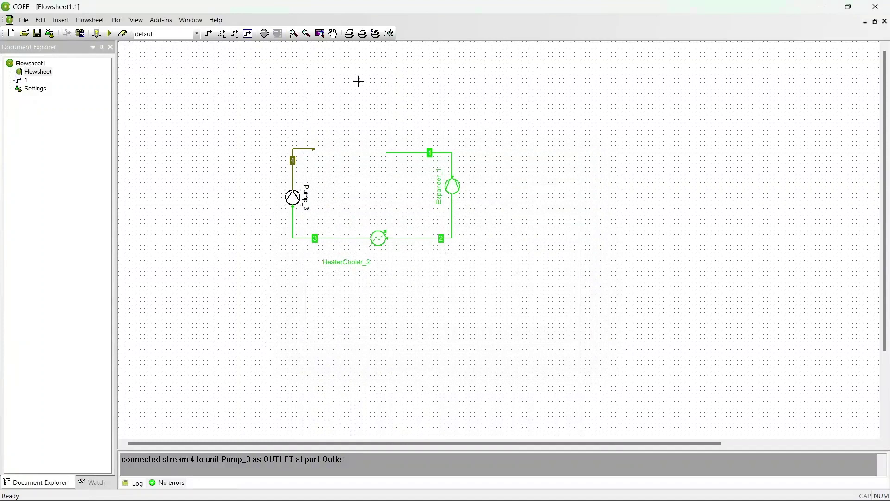
Solve the flowsheet and check the pressure, temperature and phase of stream 4.
click(109, 34)
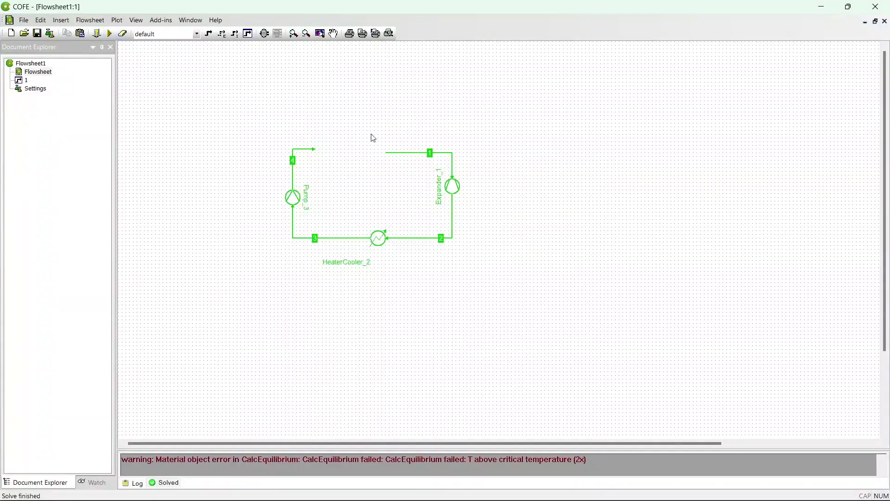
double_click(314, 152)
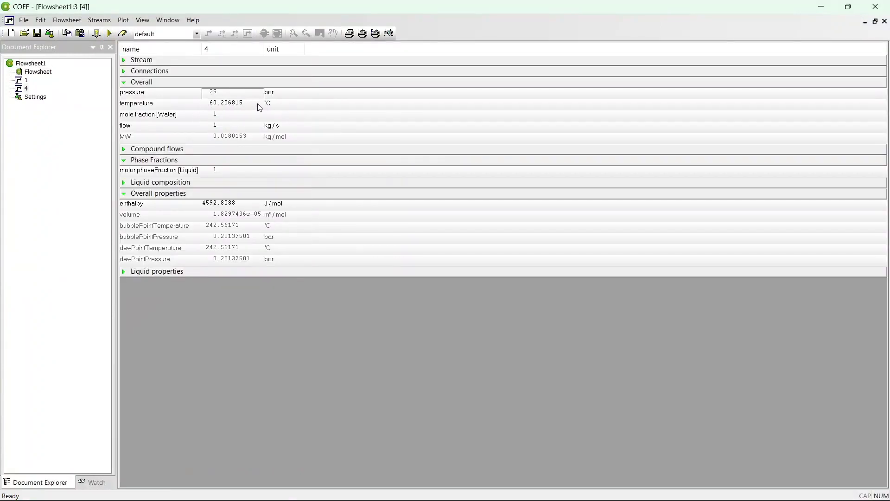
click(885, 22)
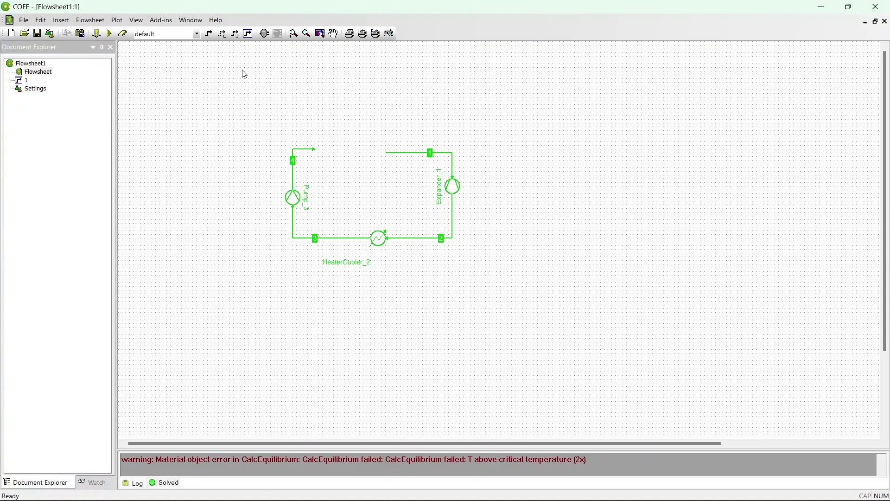
Insert a second HeaterCooler unit and place it between the open ends of streams 4 and 1.
click(264, 33)
click(466, 134)
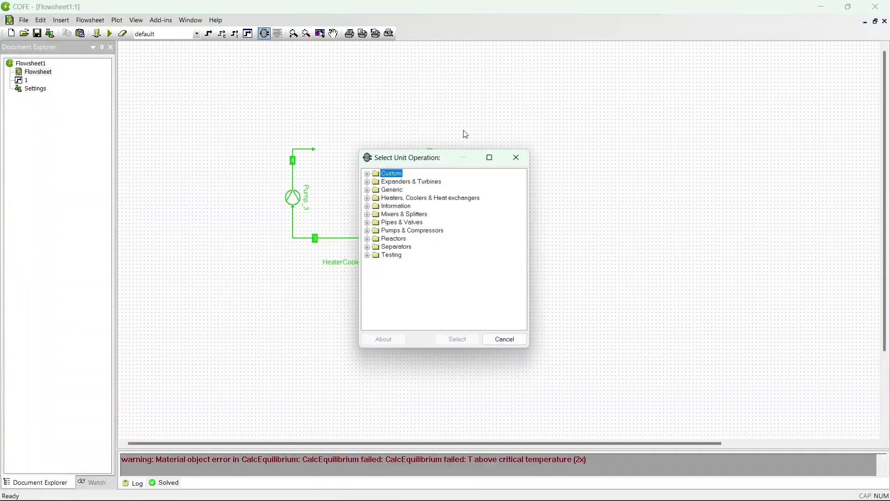
double_click(400, 198)
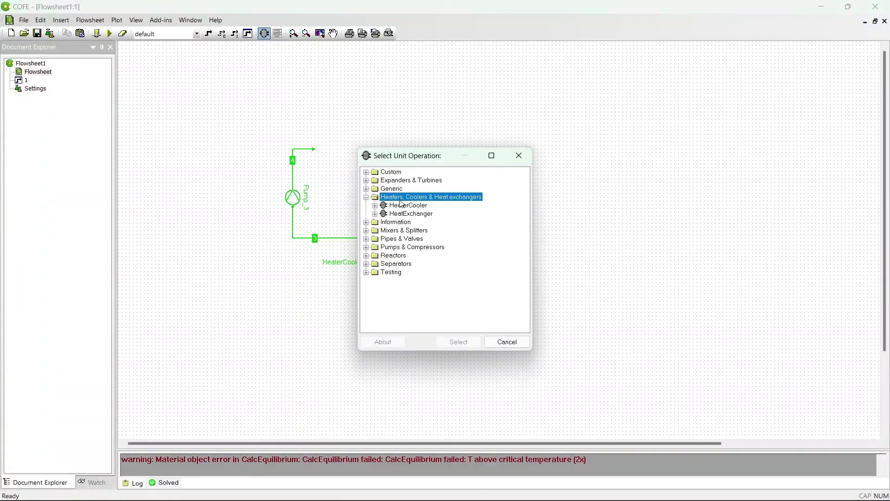
double_click(400, 207)
drag(398, 205, 356, 152)
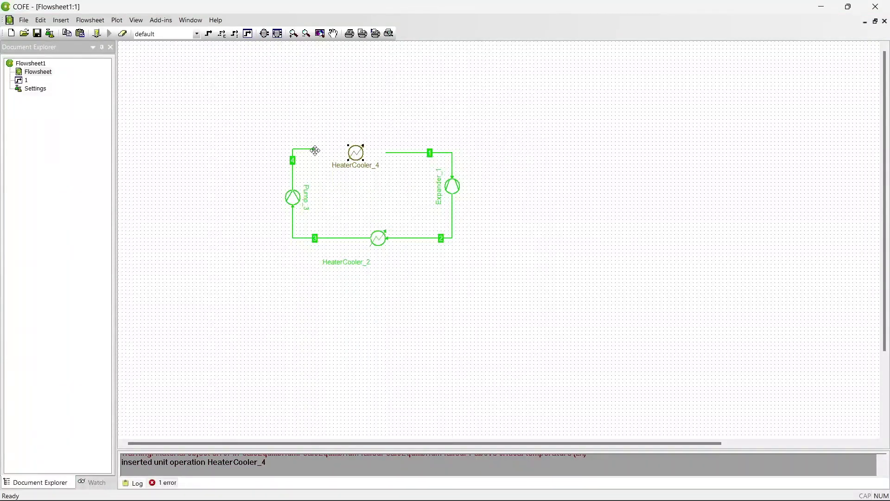
Connect stream 4 to the new heater/cooler's inlet and stream 1 to its outlet, closing the cycle.
double_click(315, 150)
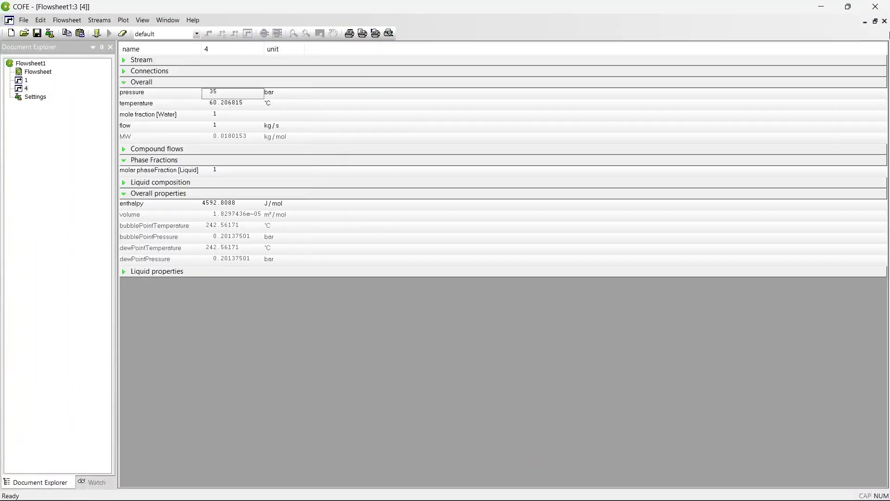
click(885, 21)
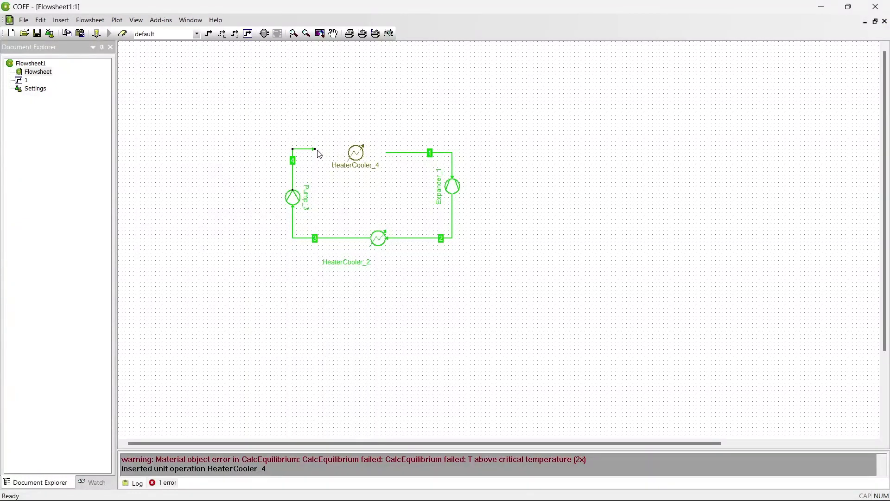
drag(318, 151, 363, 146)
click(397, 153)
Switch the new heater/cooler's specification to outlet temperature and close its windows.
double_click(363, 147)
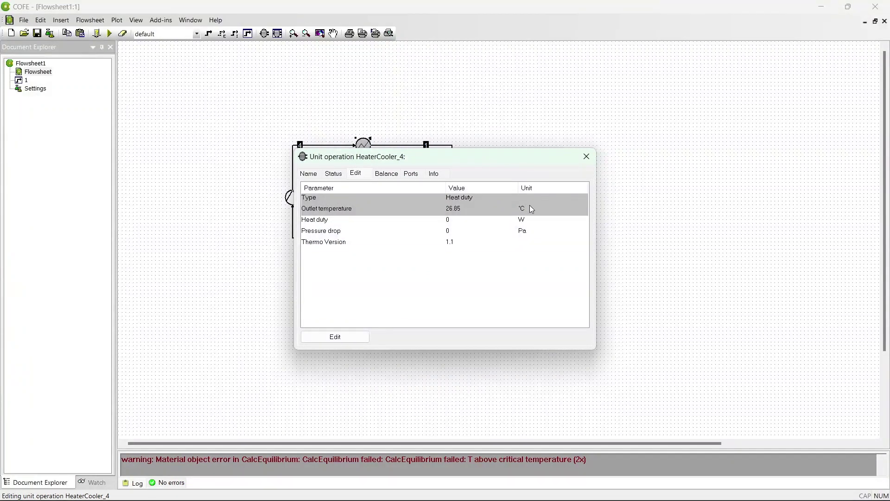
click(342, 338)
click(371, 206)
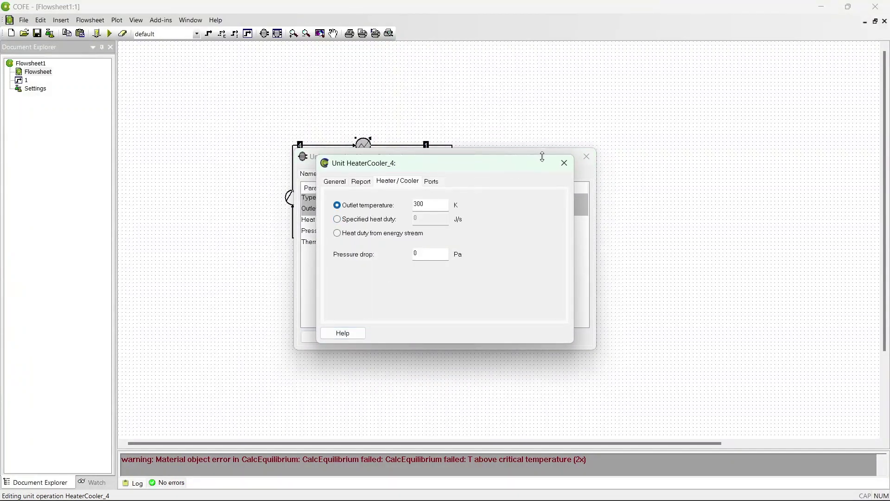
click(565, 163)
click(586, 156)
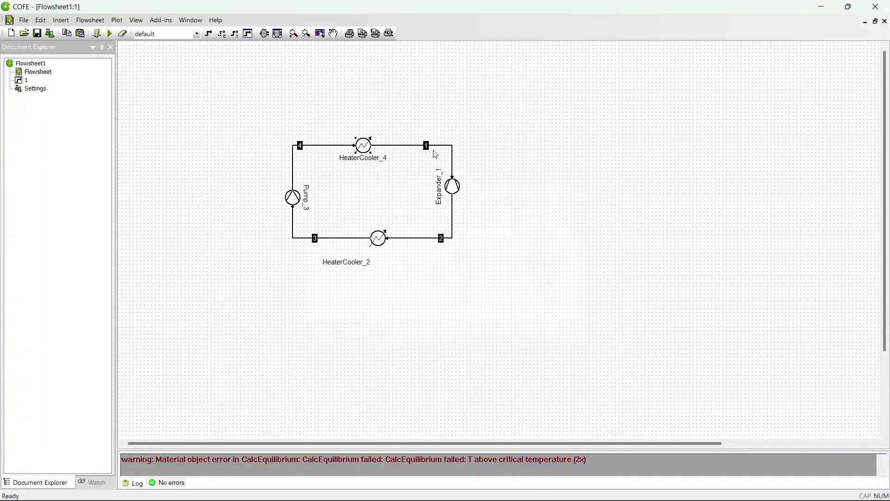
Check stream 1's conditions and set the new heater/cooler's outlet temperature to 600 °C.
mouse_move(424, 150)
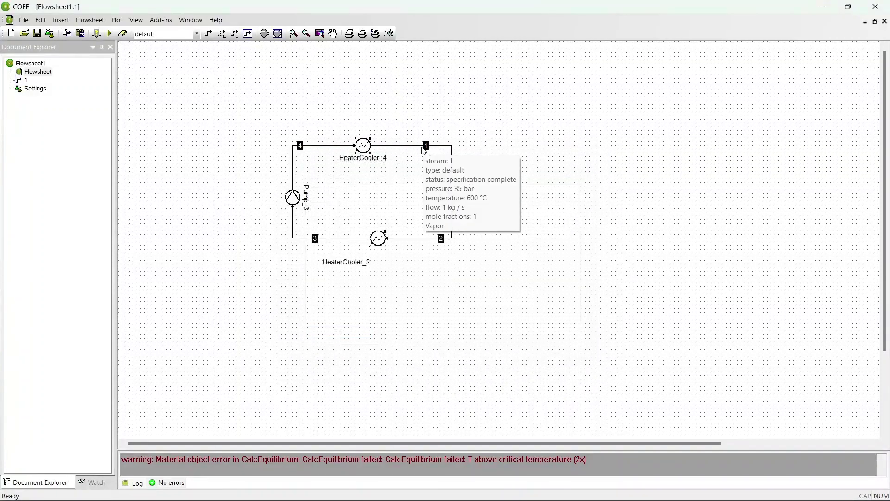
double_click(364, 145)
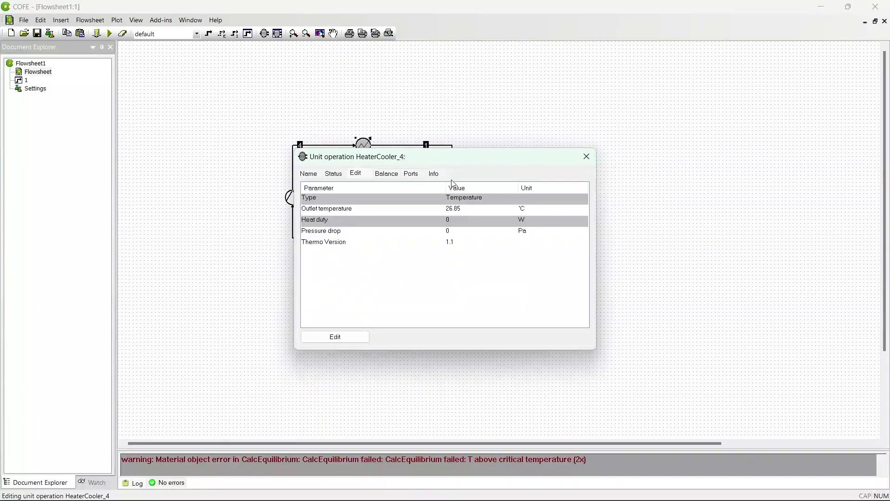
click(464, 213)
text(6)
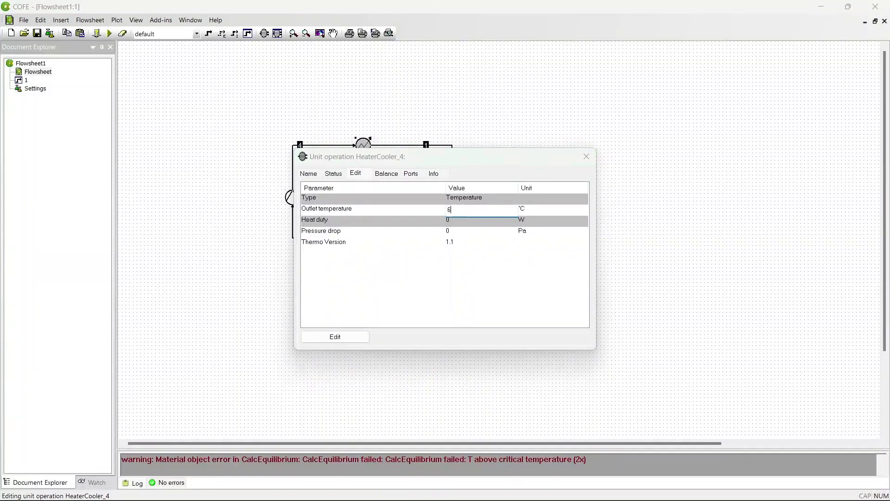
text(00)
key(Return)
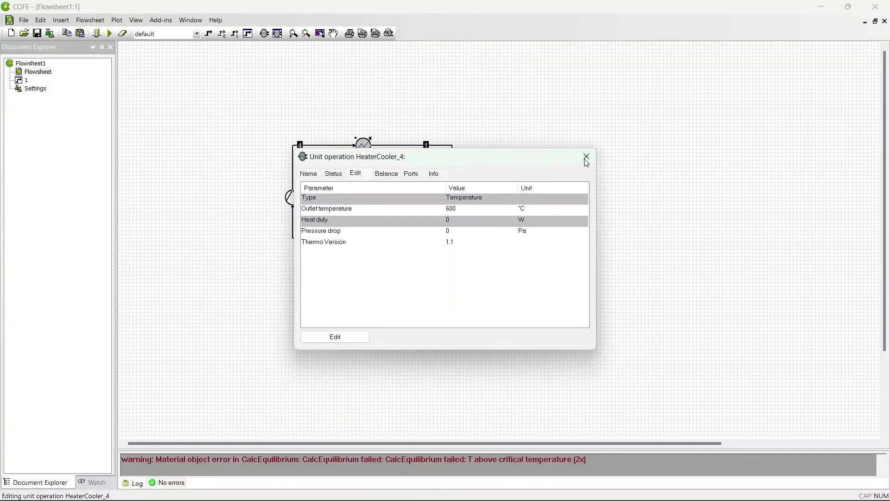
click(586, 156)
Solve the closed cycle and check the conditions of the streams around the loop.
click(344, 190)
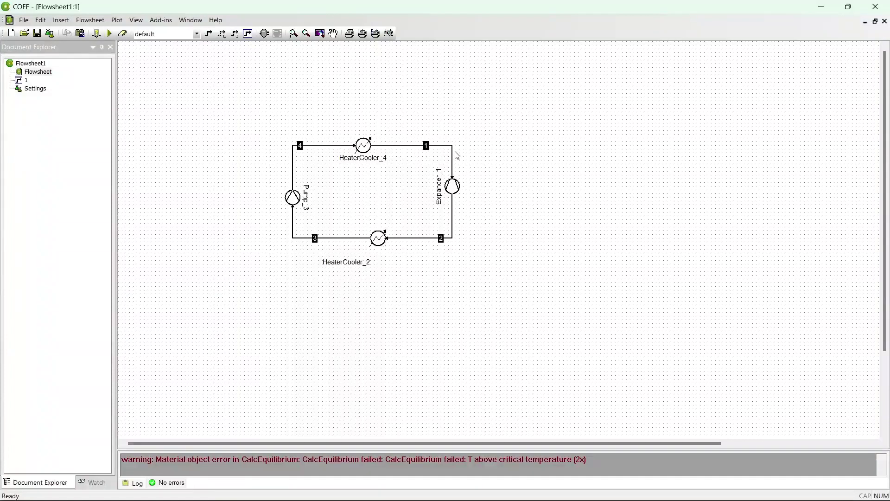
mouse_move(411, 147)
click(110, 35)
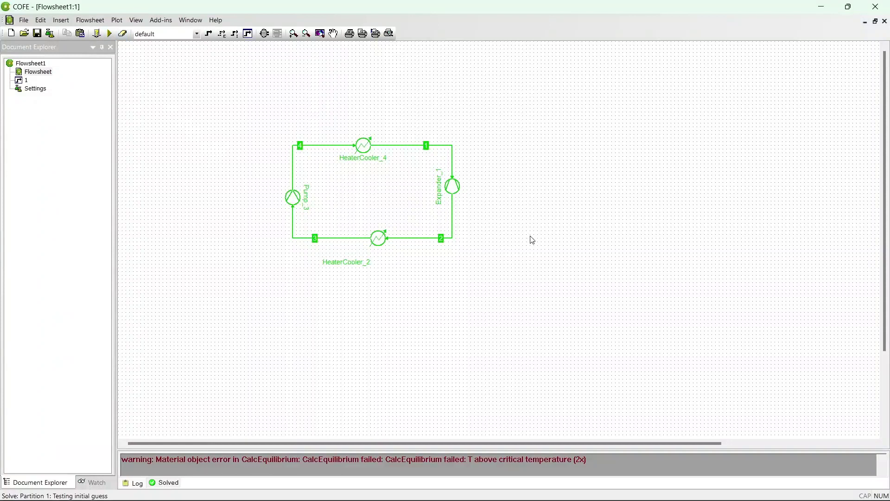
mouse_move(450, 149)
mouse_move(444, 241)
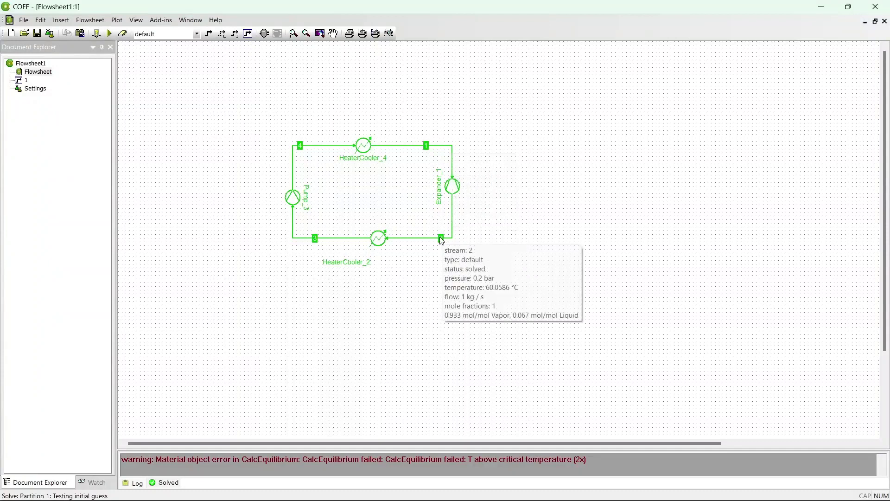
mouse_move(316, 239)
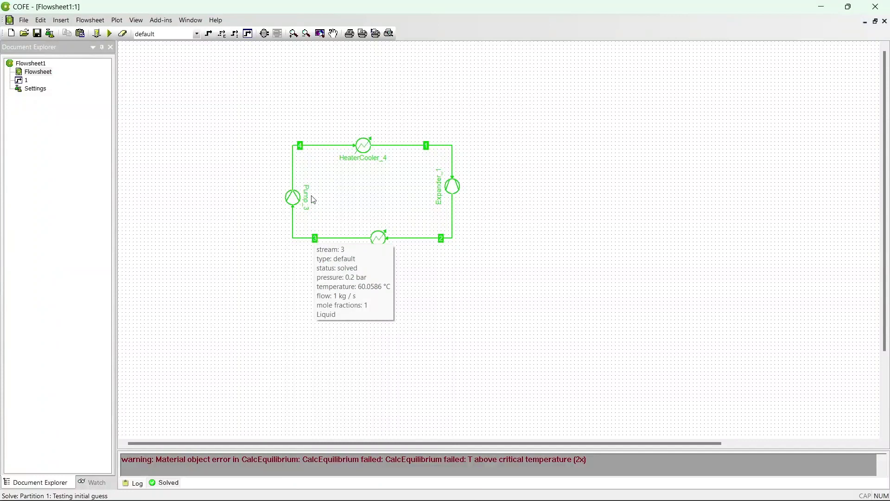
mouse_move(314, 148)
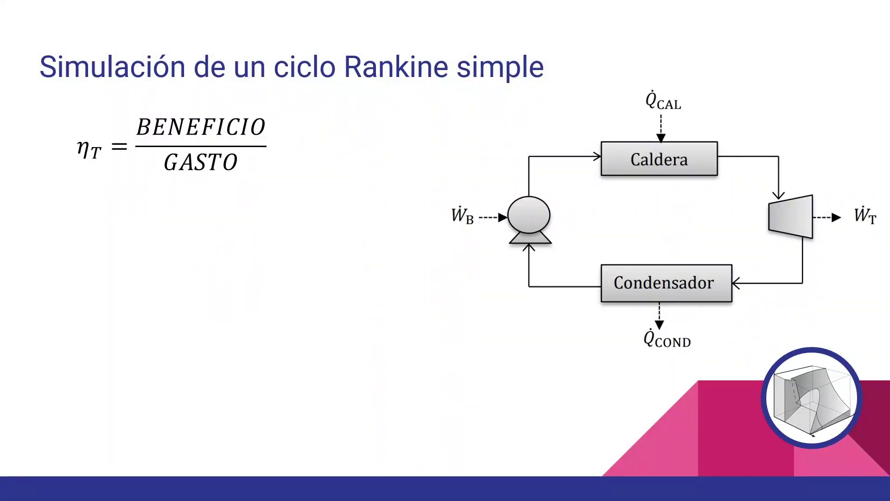
key(Right)
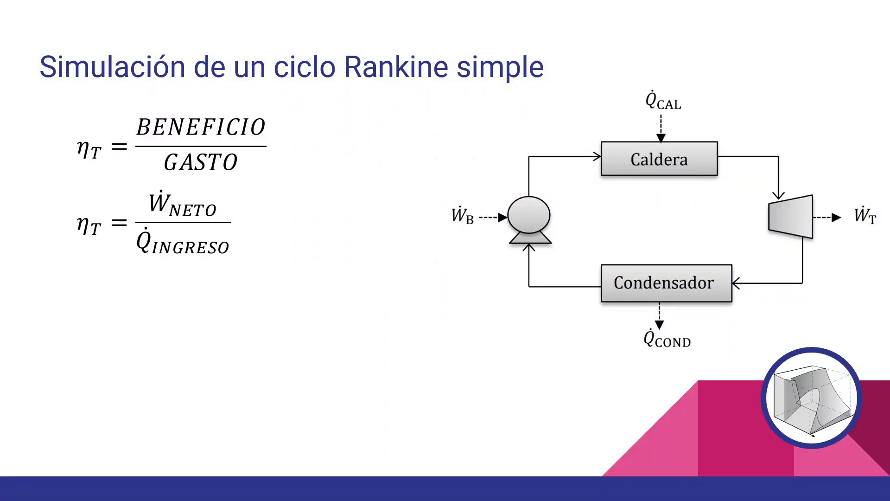